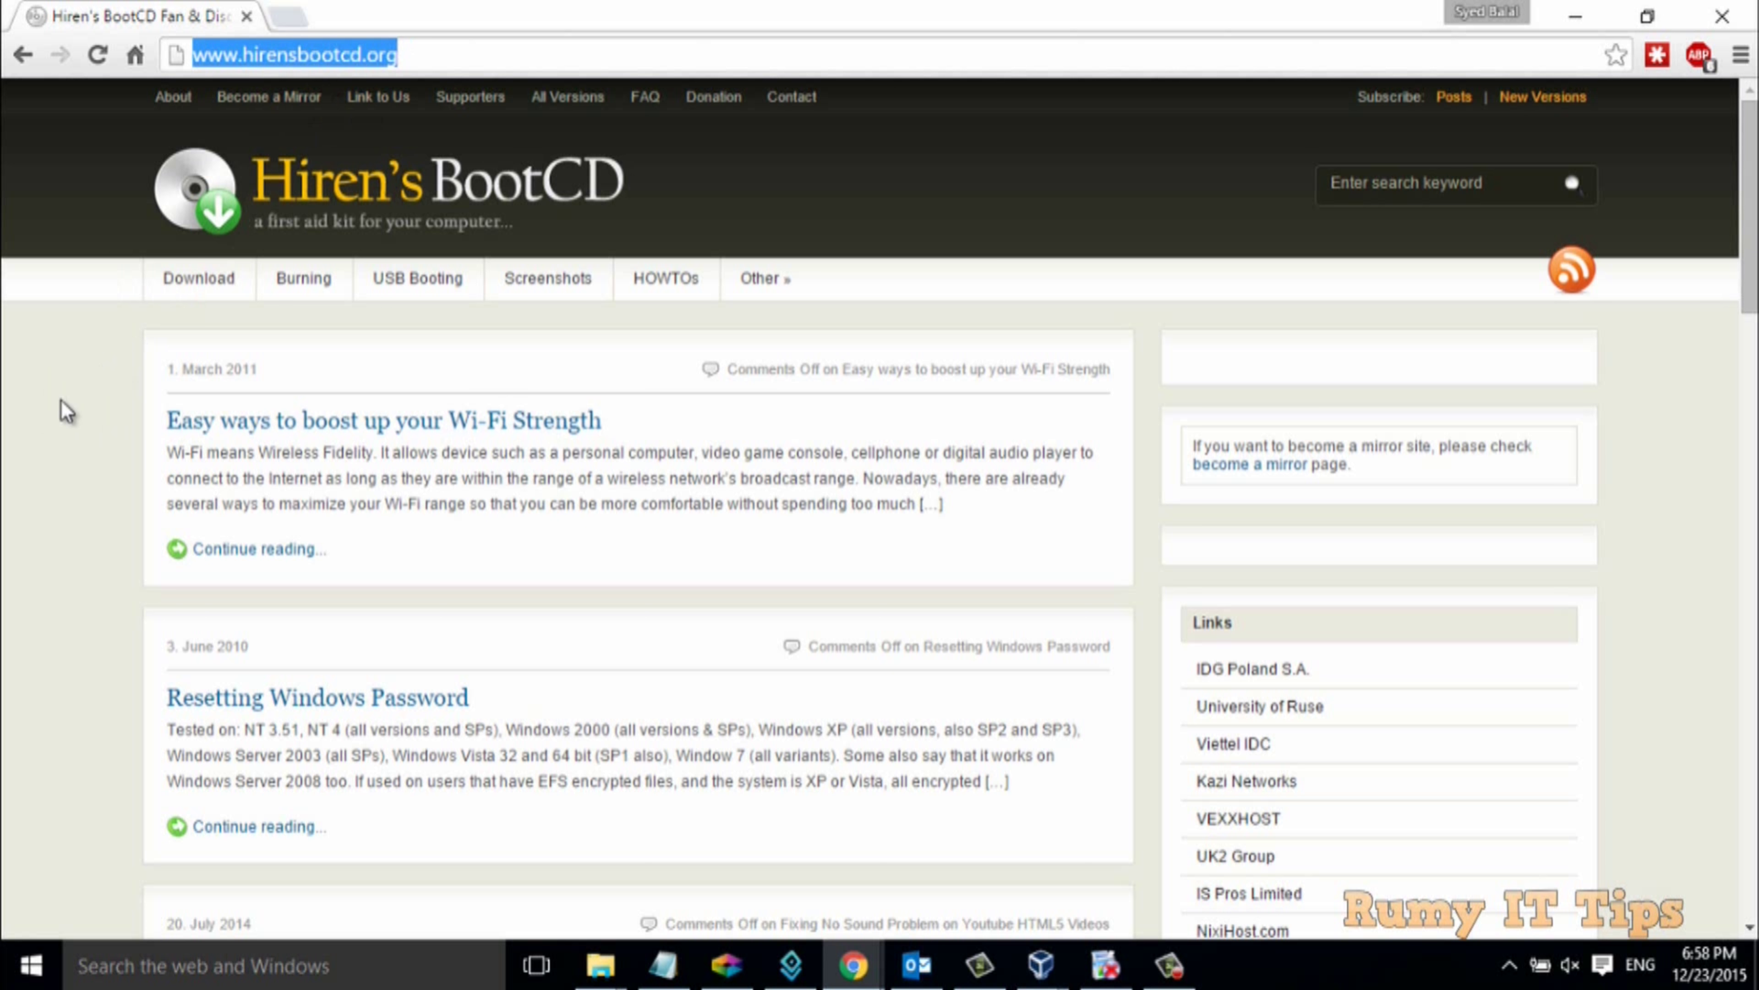
Open the Hiren's BootCD website's Download page and find the download file details below the updated software list
left_click(66, 411)
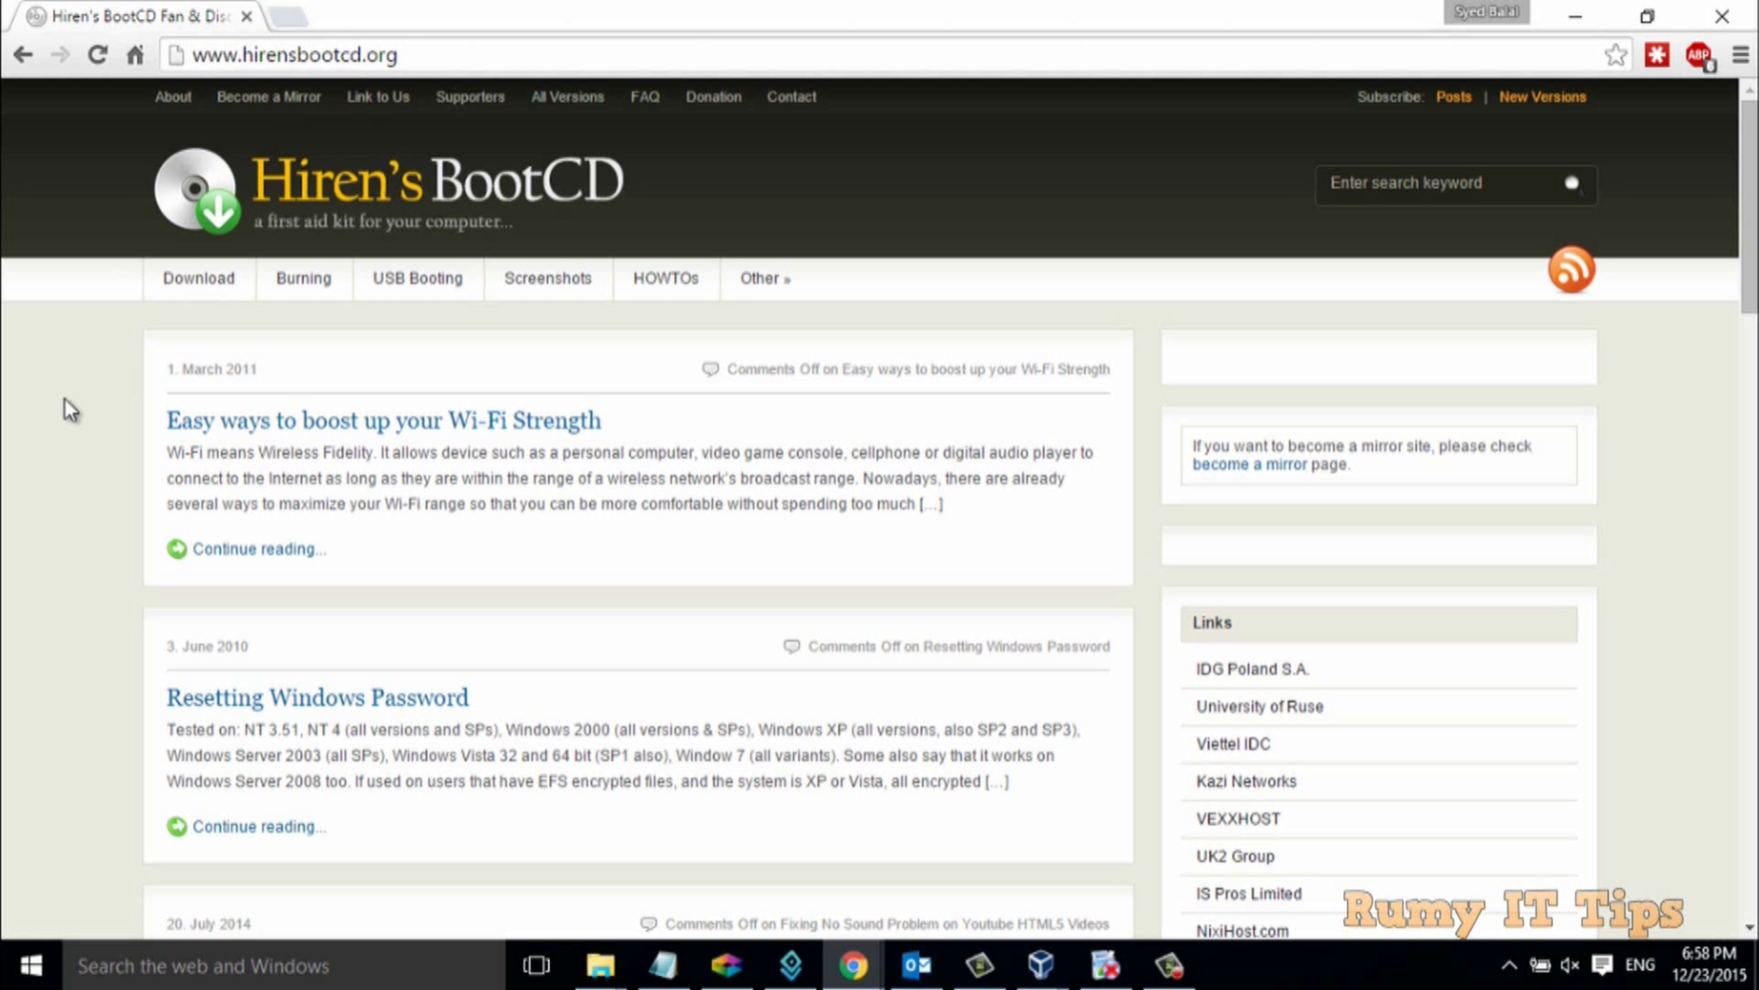
left_click(202, 291)
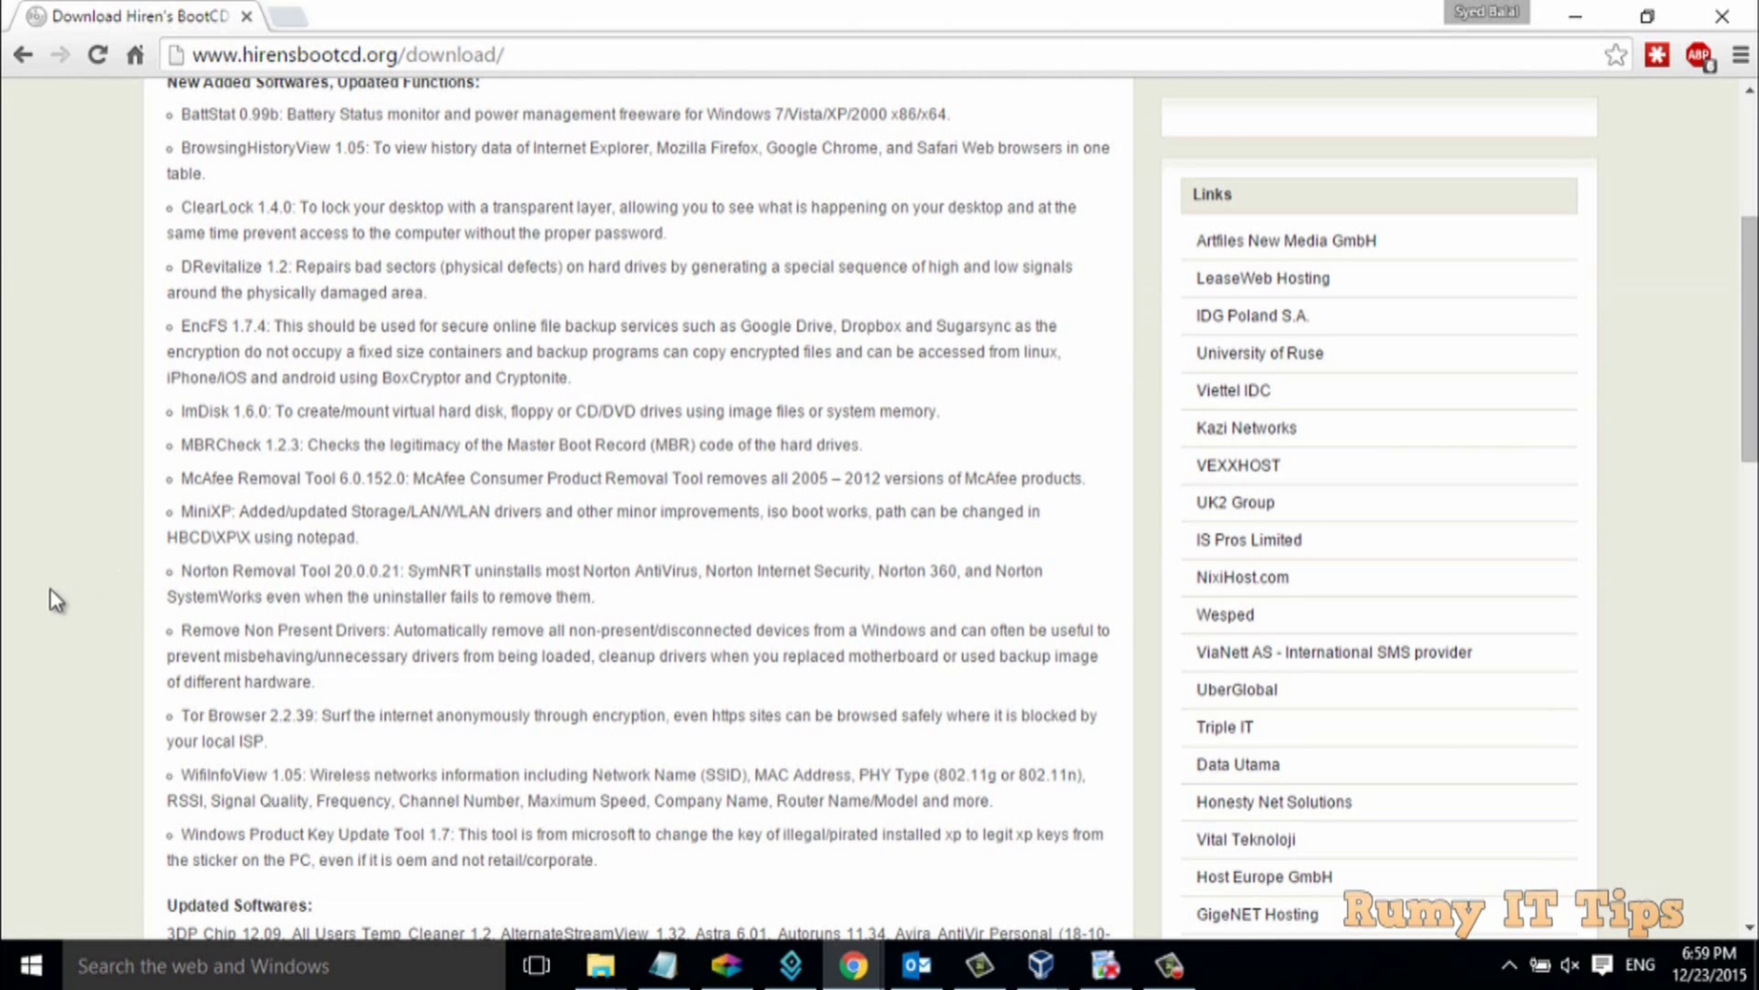
scroll(55, 599, "down", 7)
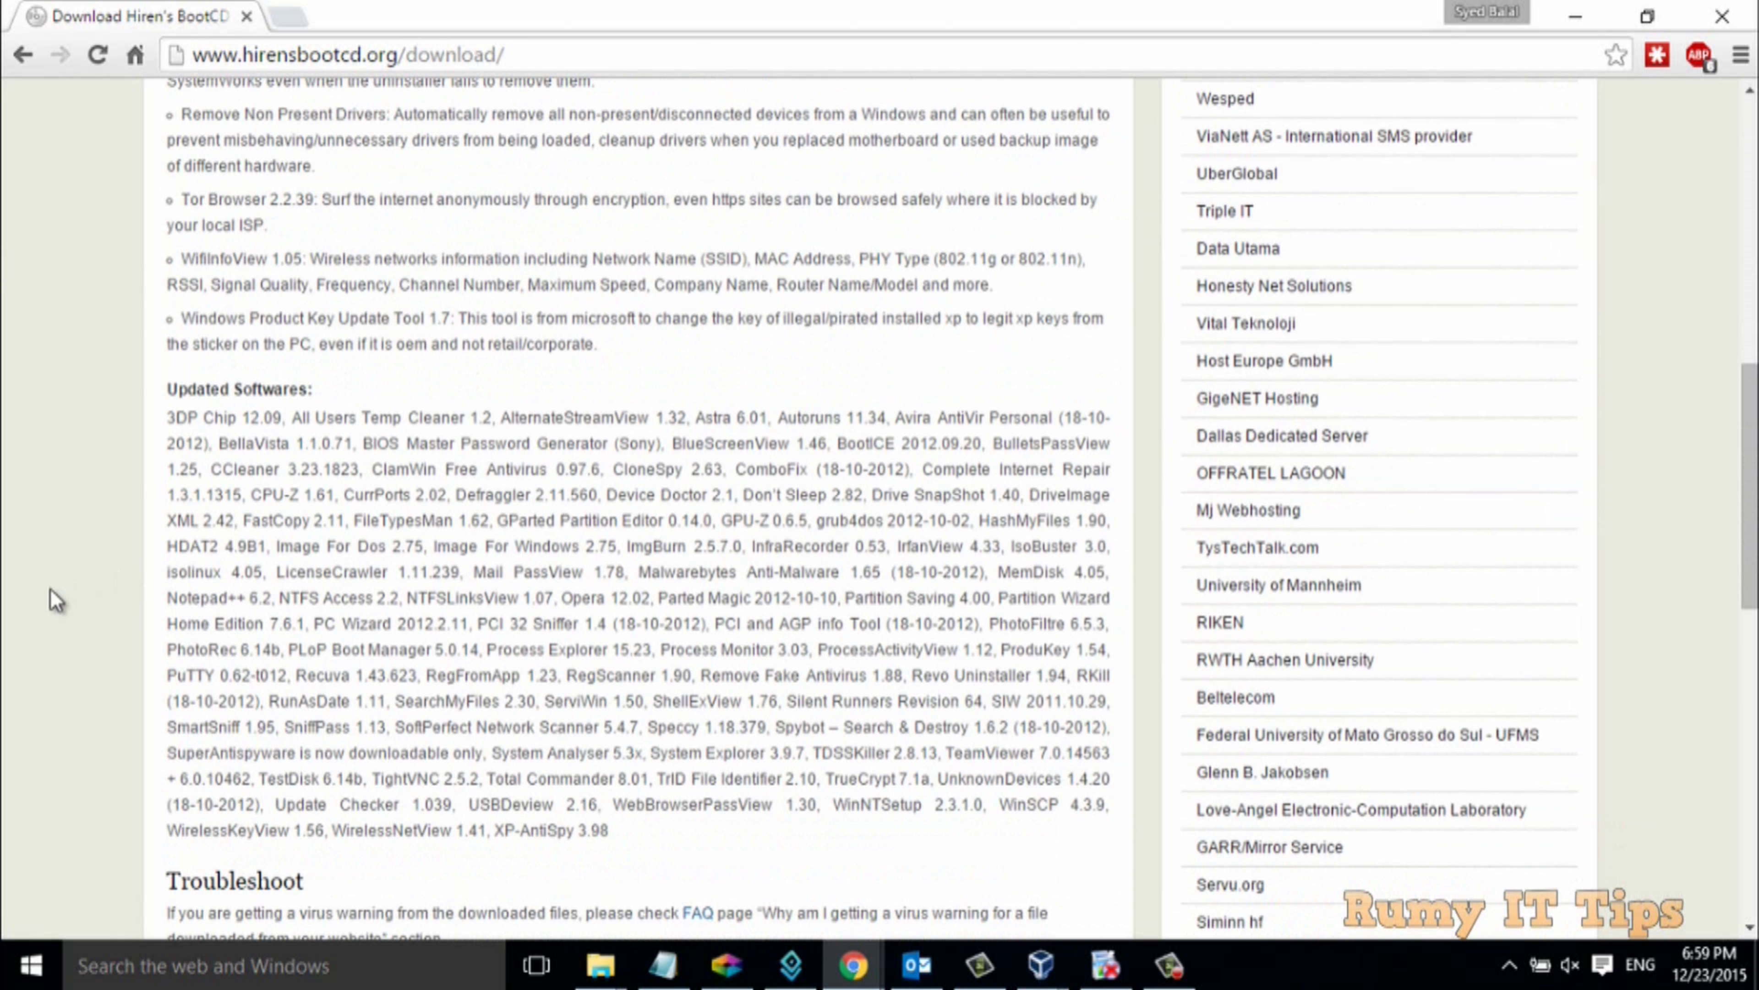
scroll(56, 599, "down", 8)
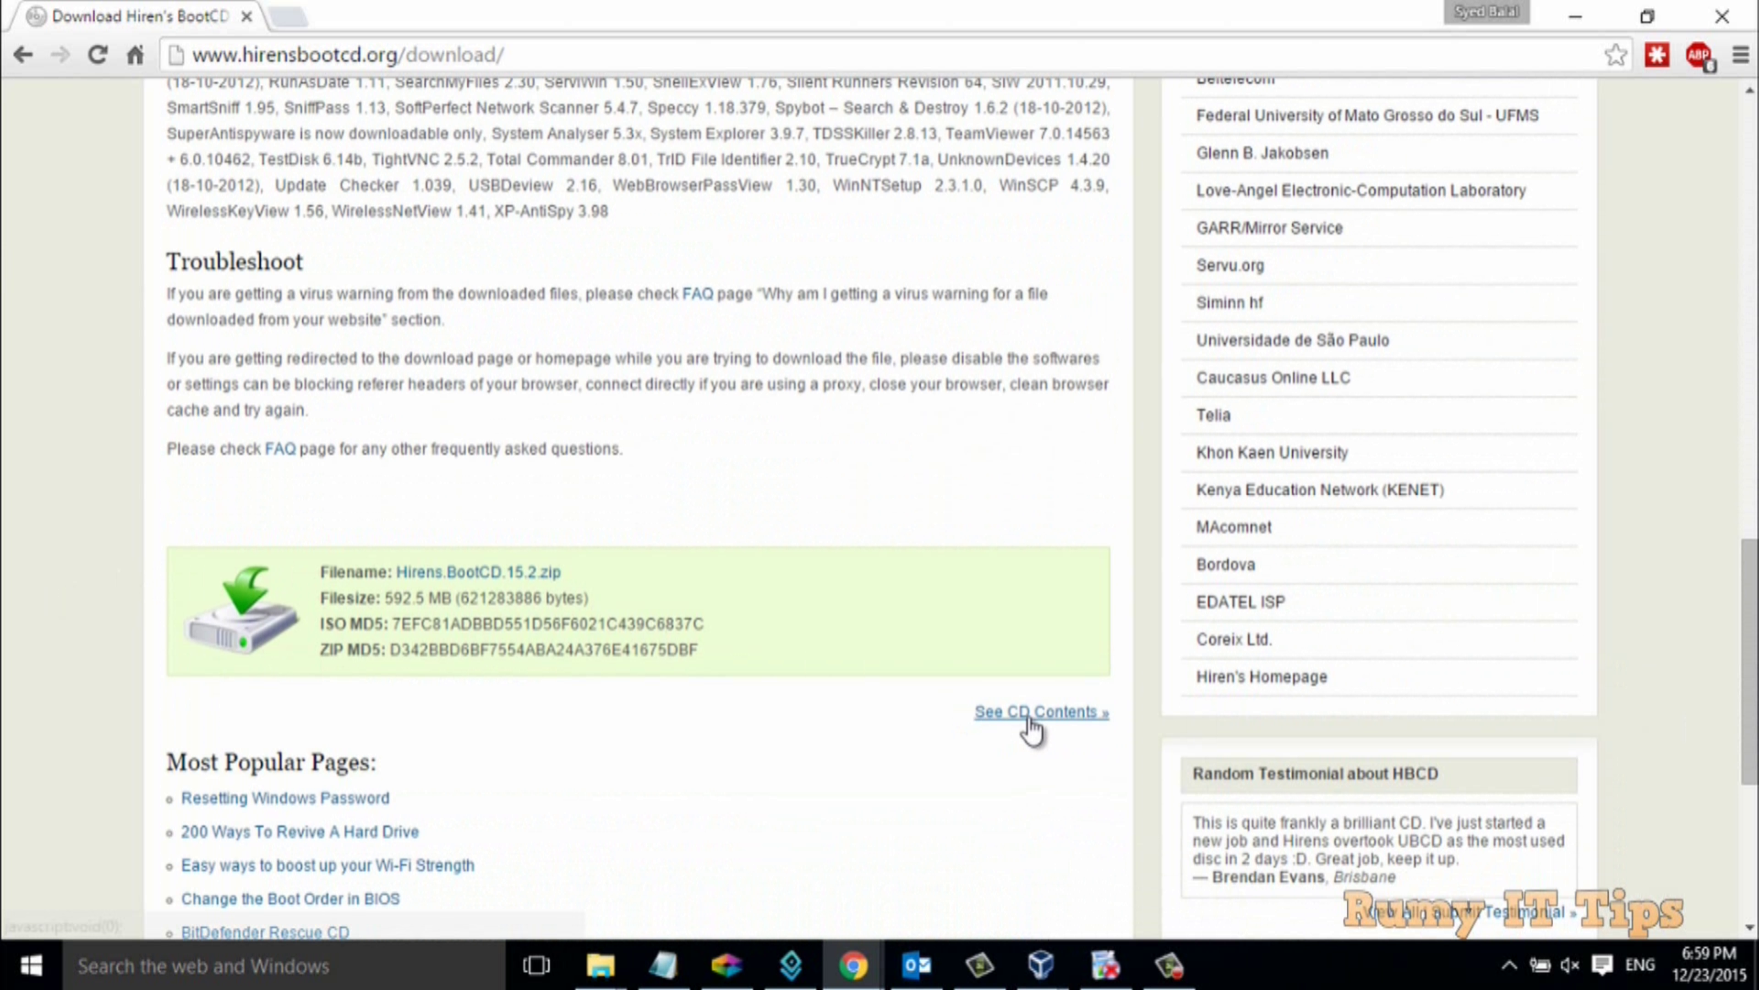
Expand the CD contents list and look through the included antivirus, backup and file manager tools
left_click(1030, 714)
scroll(63, 734, "down", 15)
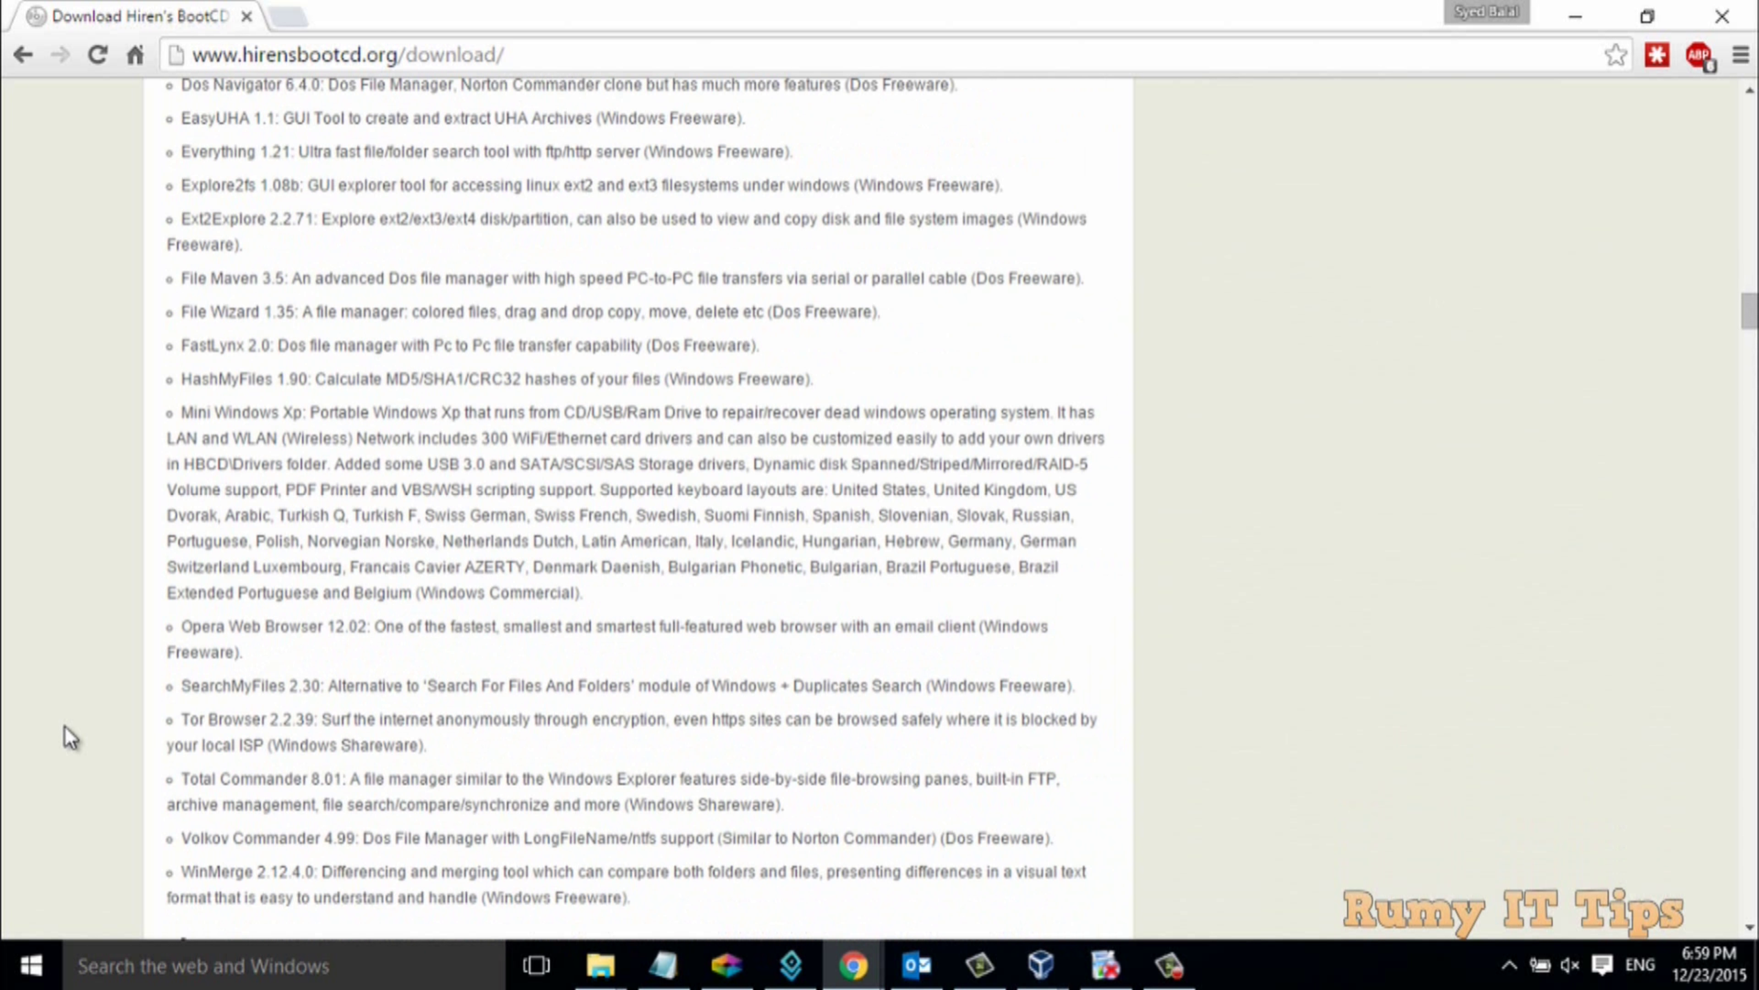
scroll(69, 735, "up", 15)
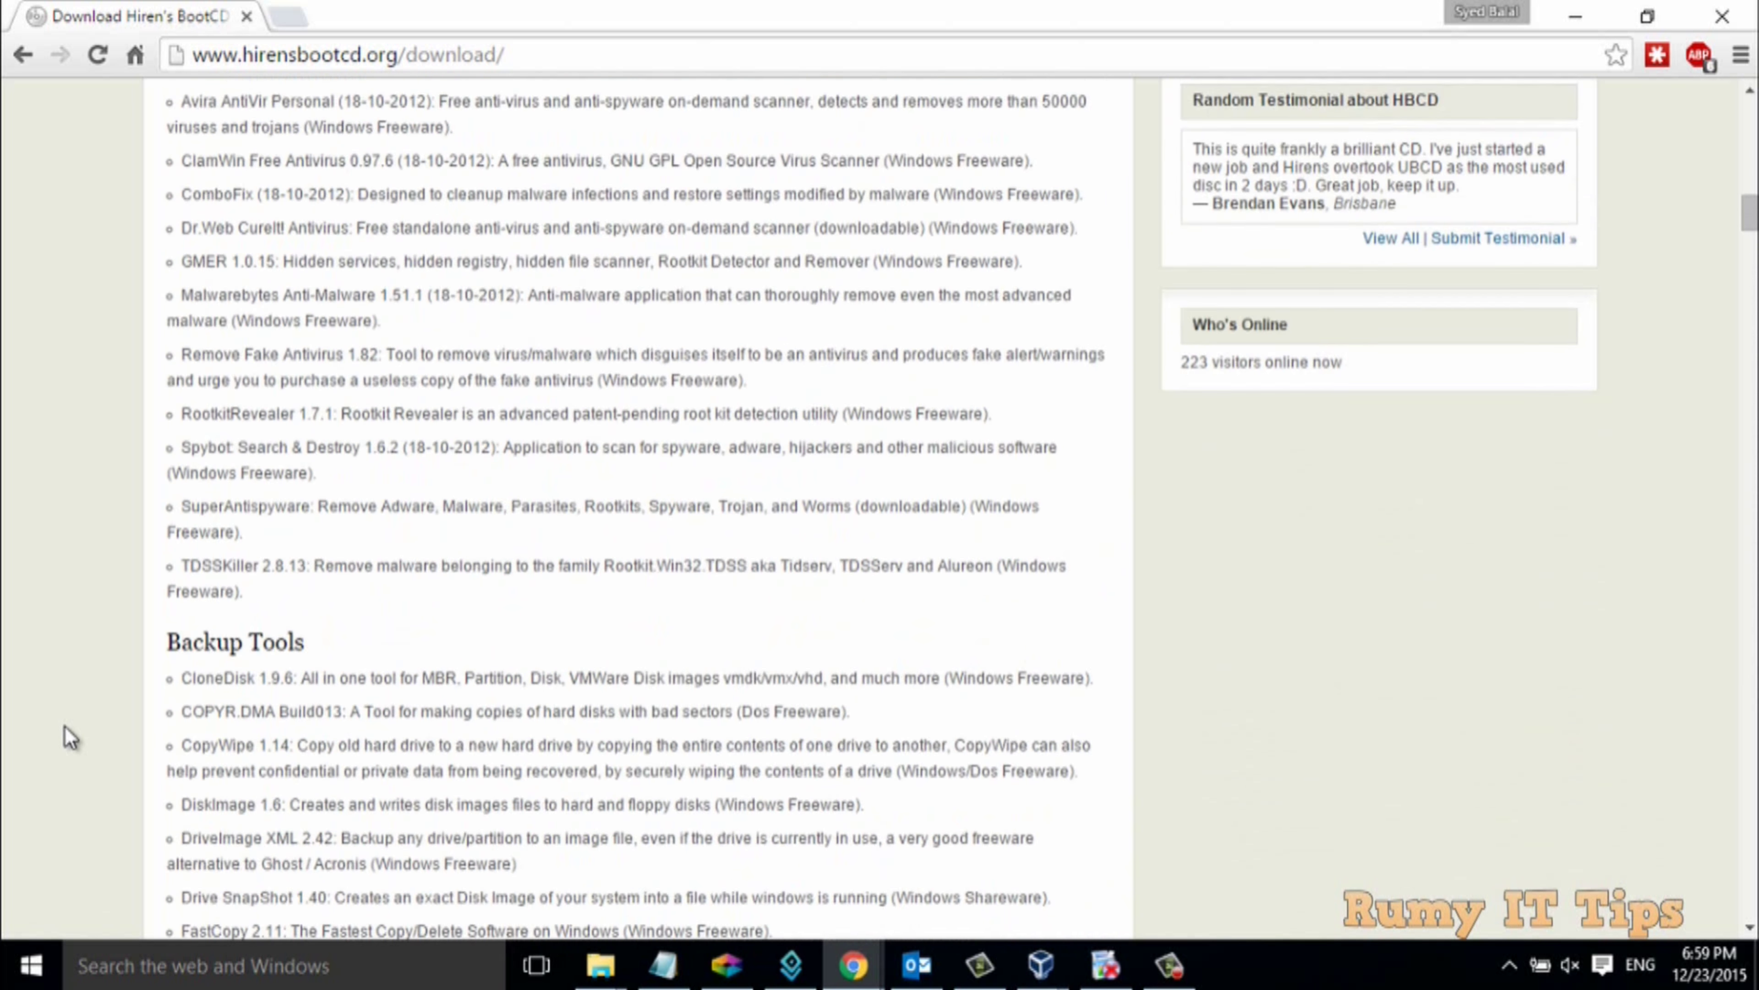
scroll(69, 735, "up", 10)
Start downloading Hirens.BootCD.15.2.zip from the download page and cancel the download
scroll(69, 735, "down", 2)
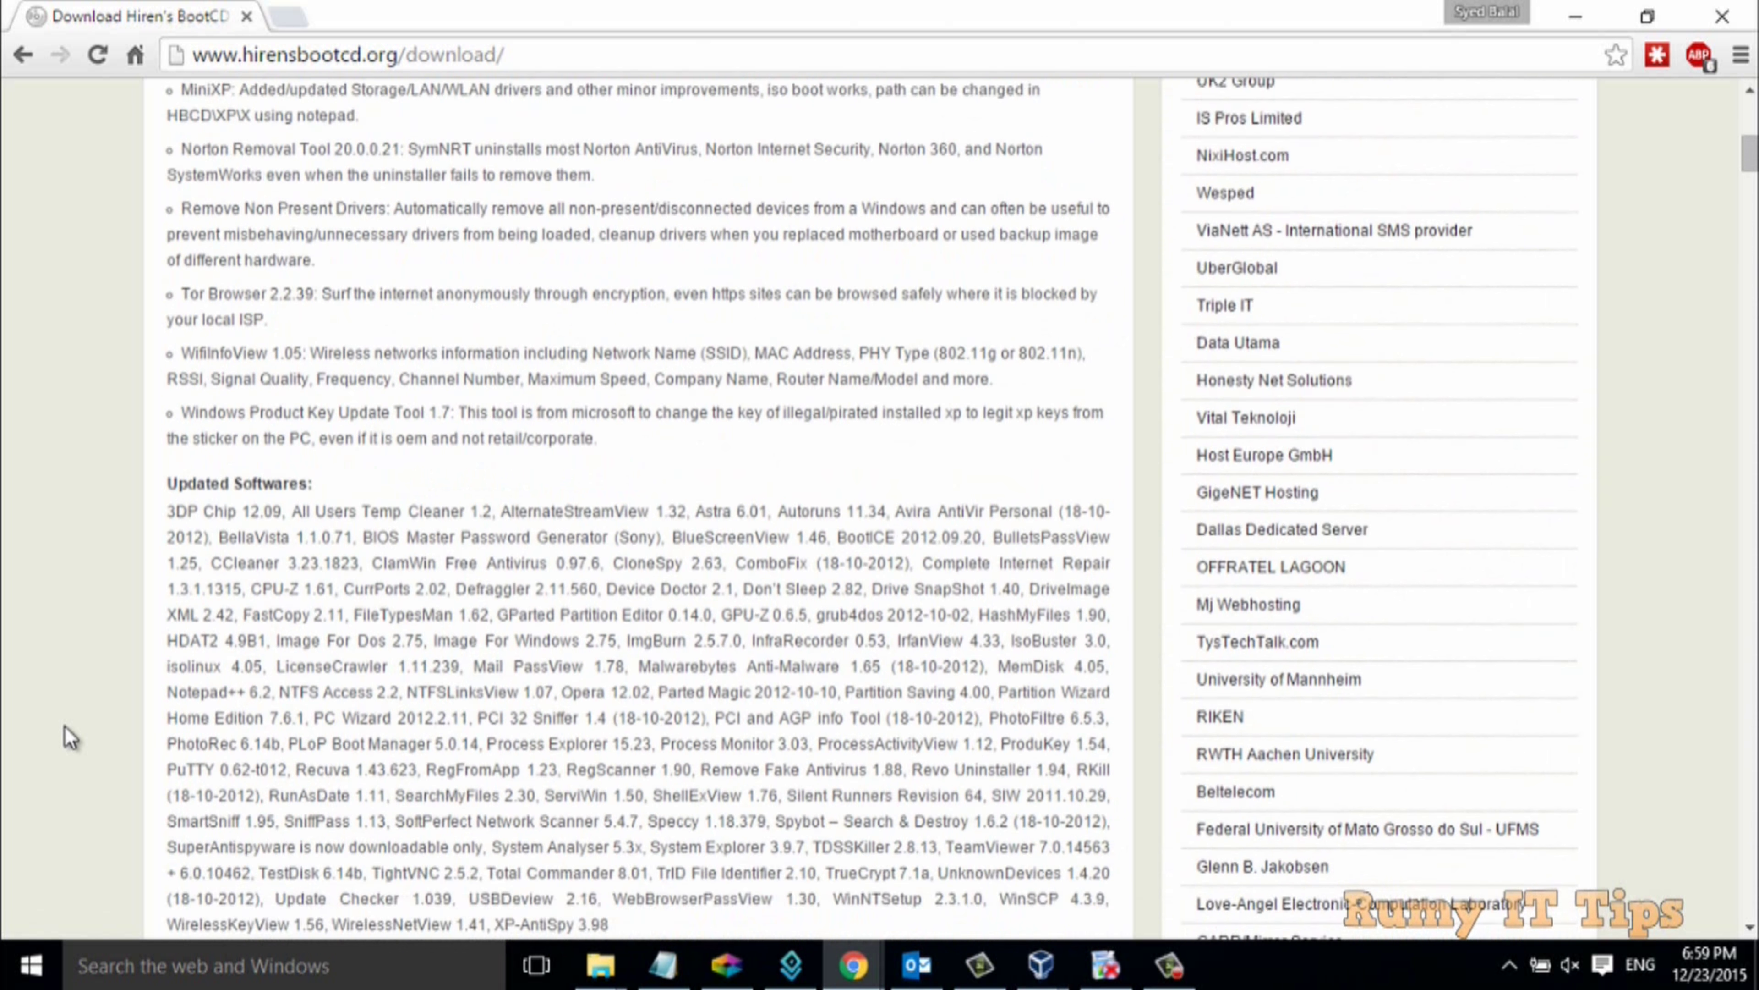
scroll(69, 736, "down", 8)
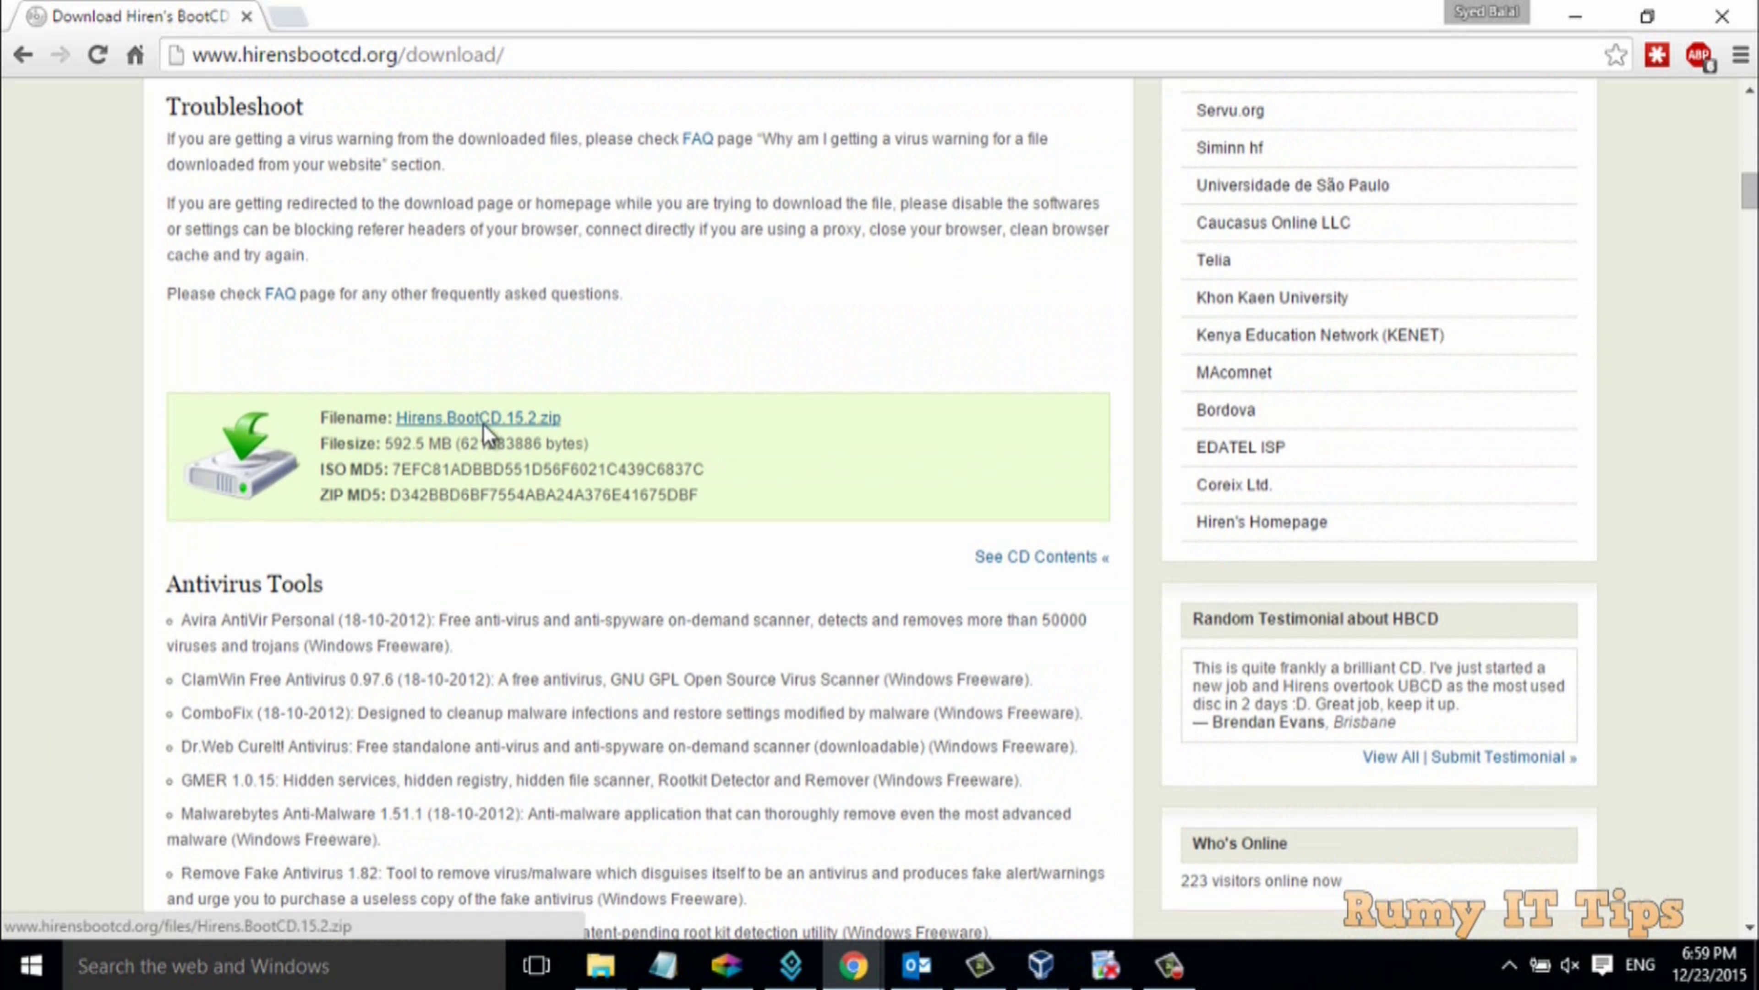
left_click(487, 419)
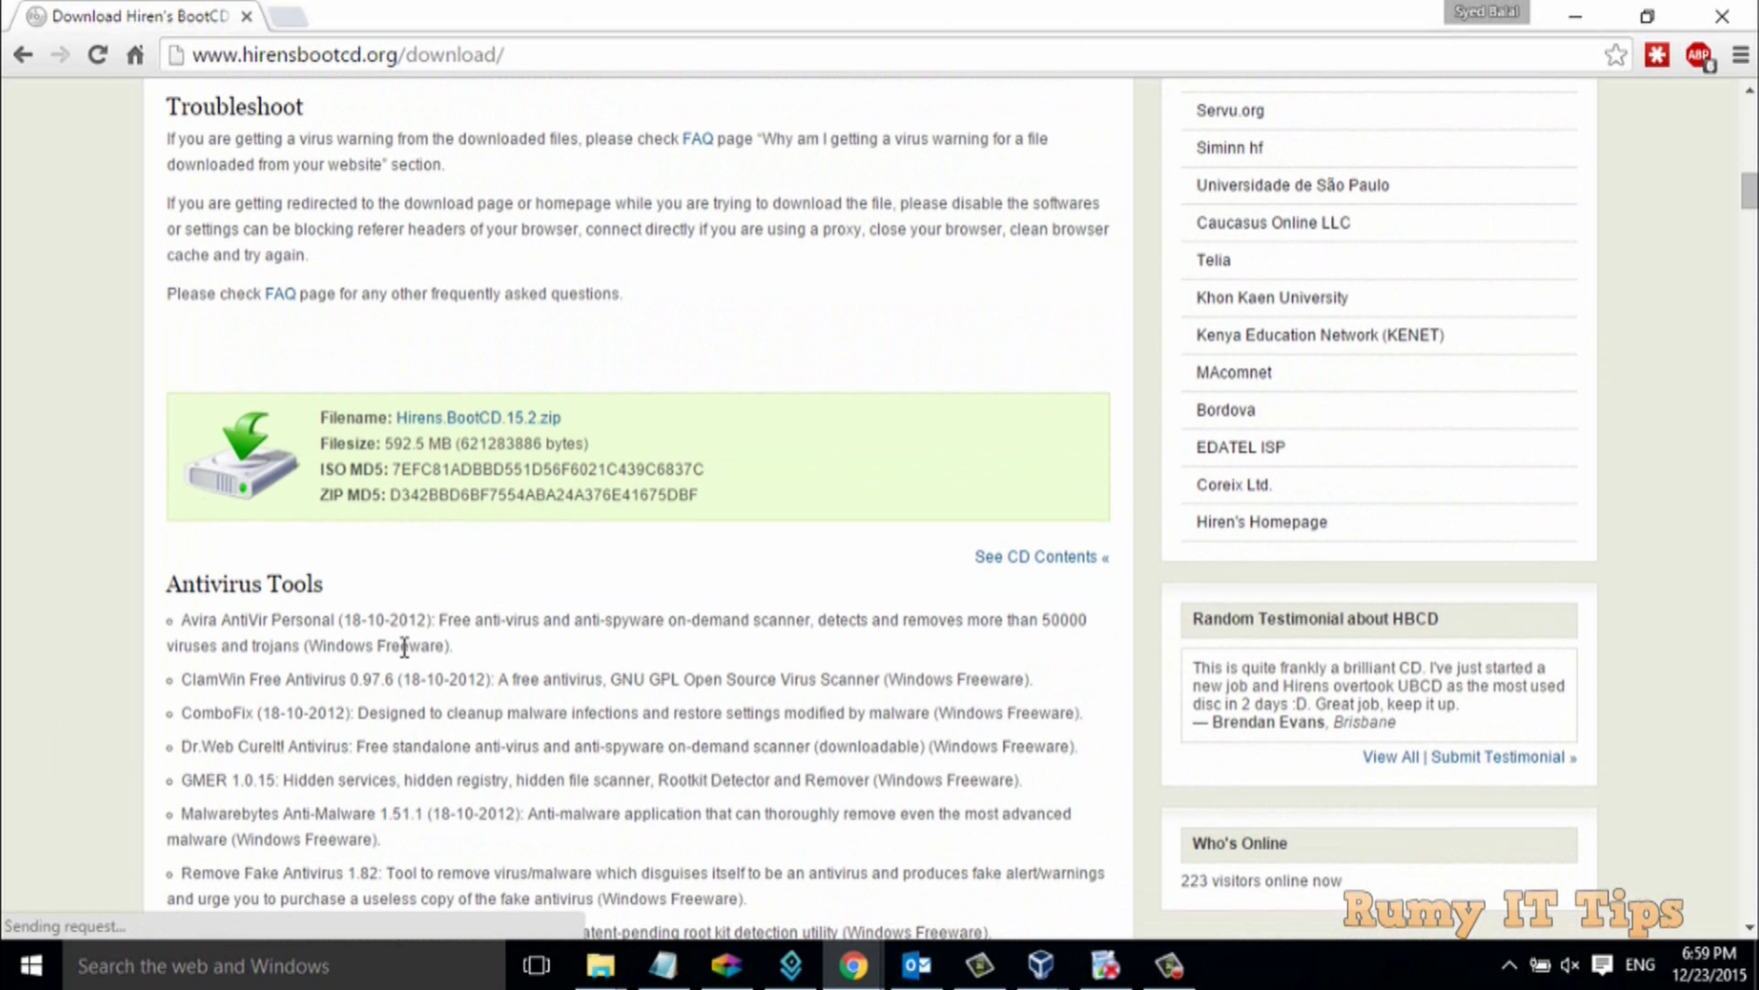
left_click(260, 903)
left_click(334, 860)
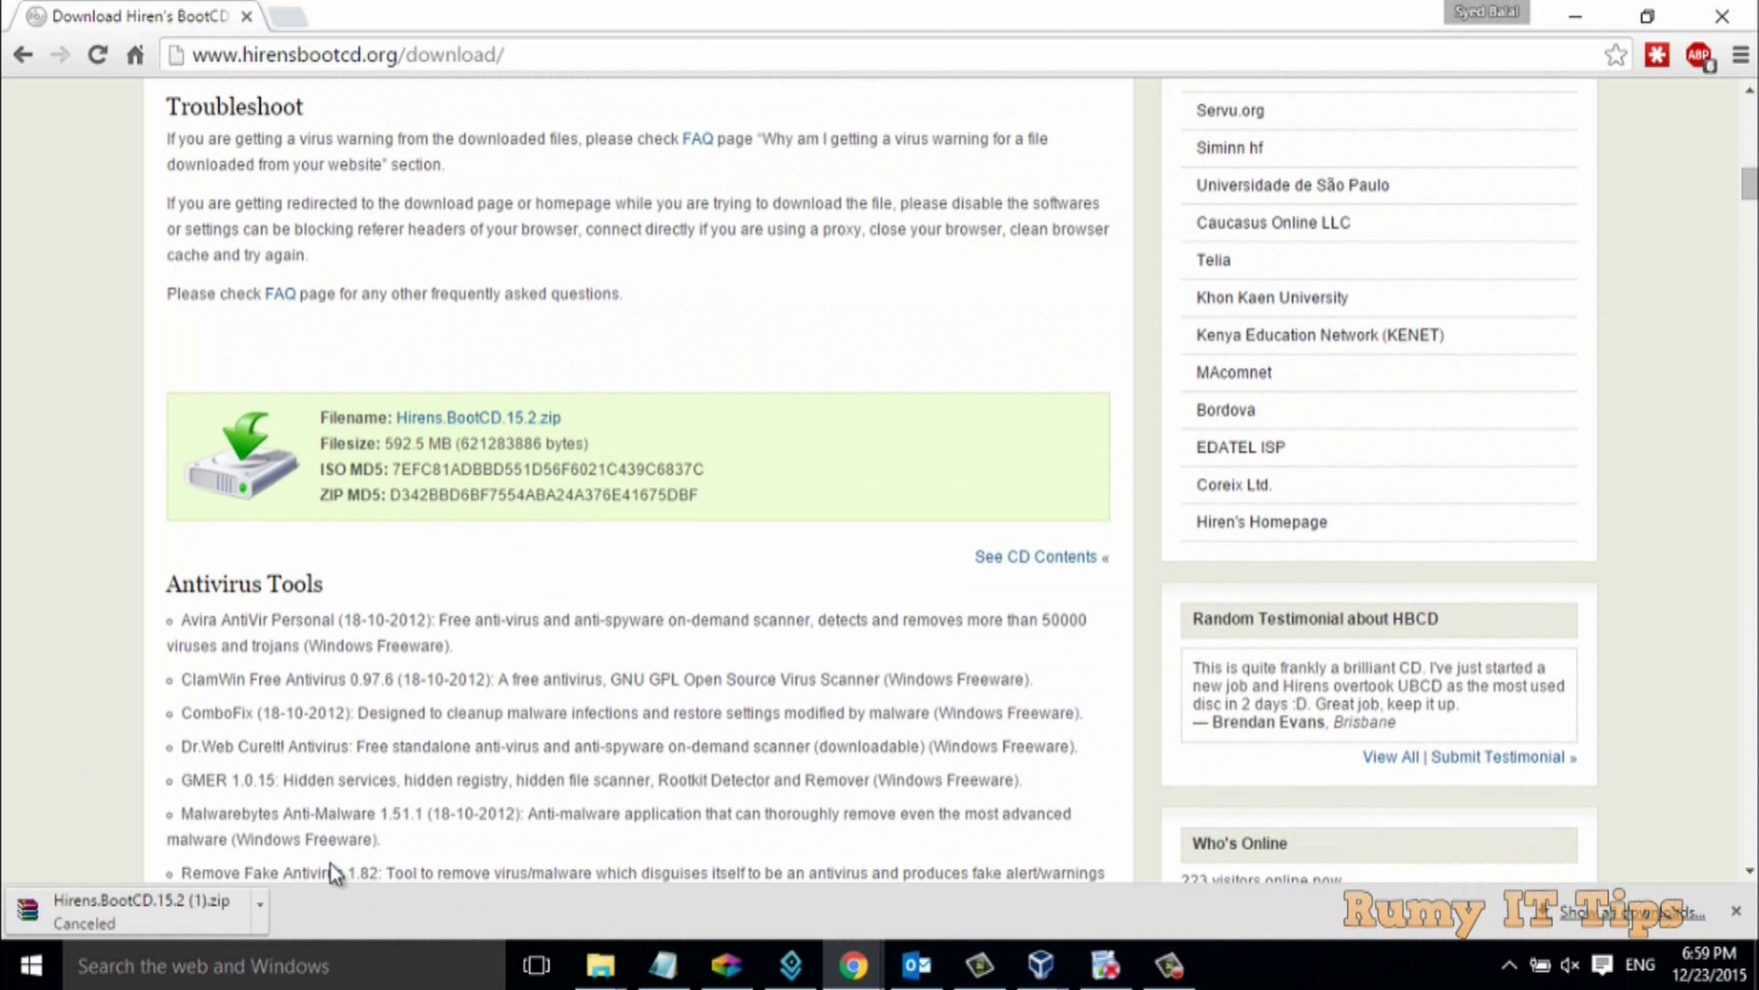
Switch to File Explorer's Downloads folder, open the extracted Hirens.BootCD.15.2 folder and display its files as large icons
mouse_move(613, 965)
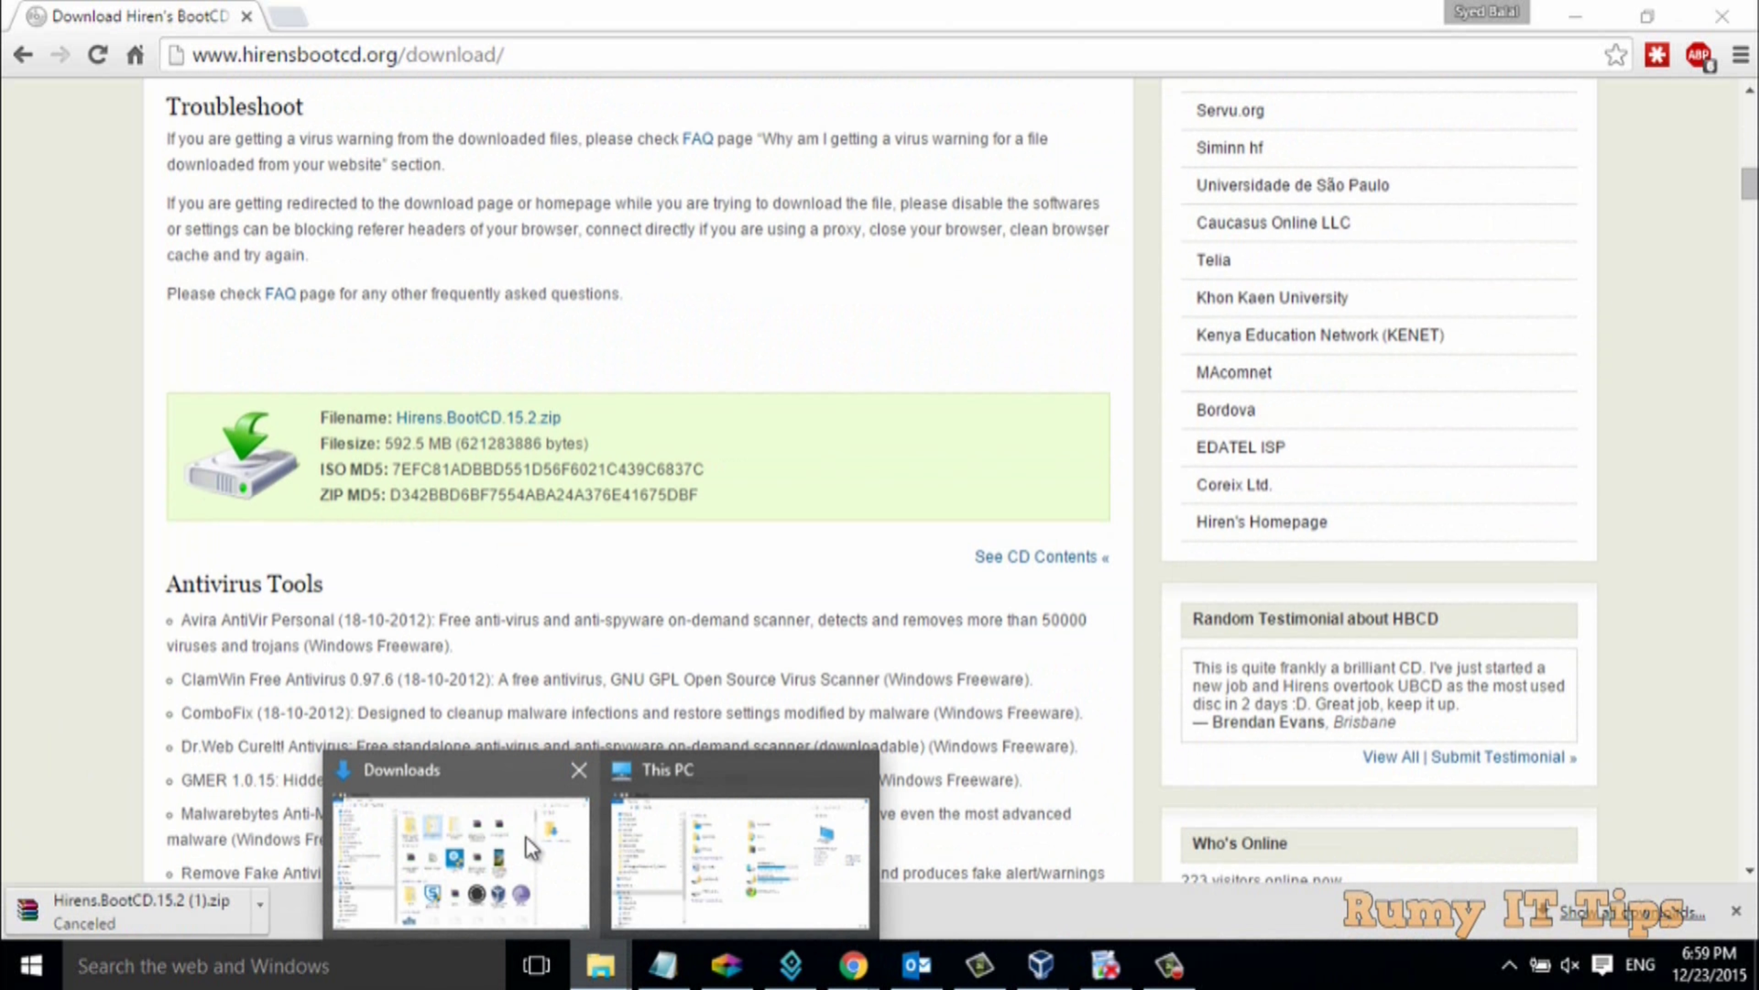
left_click(485, 846)
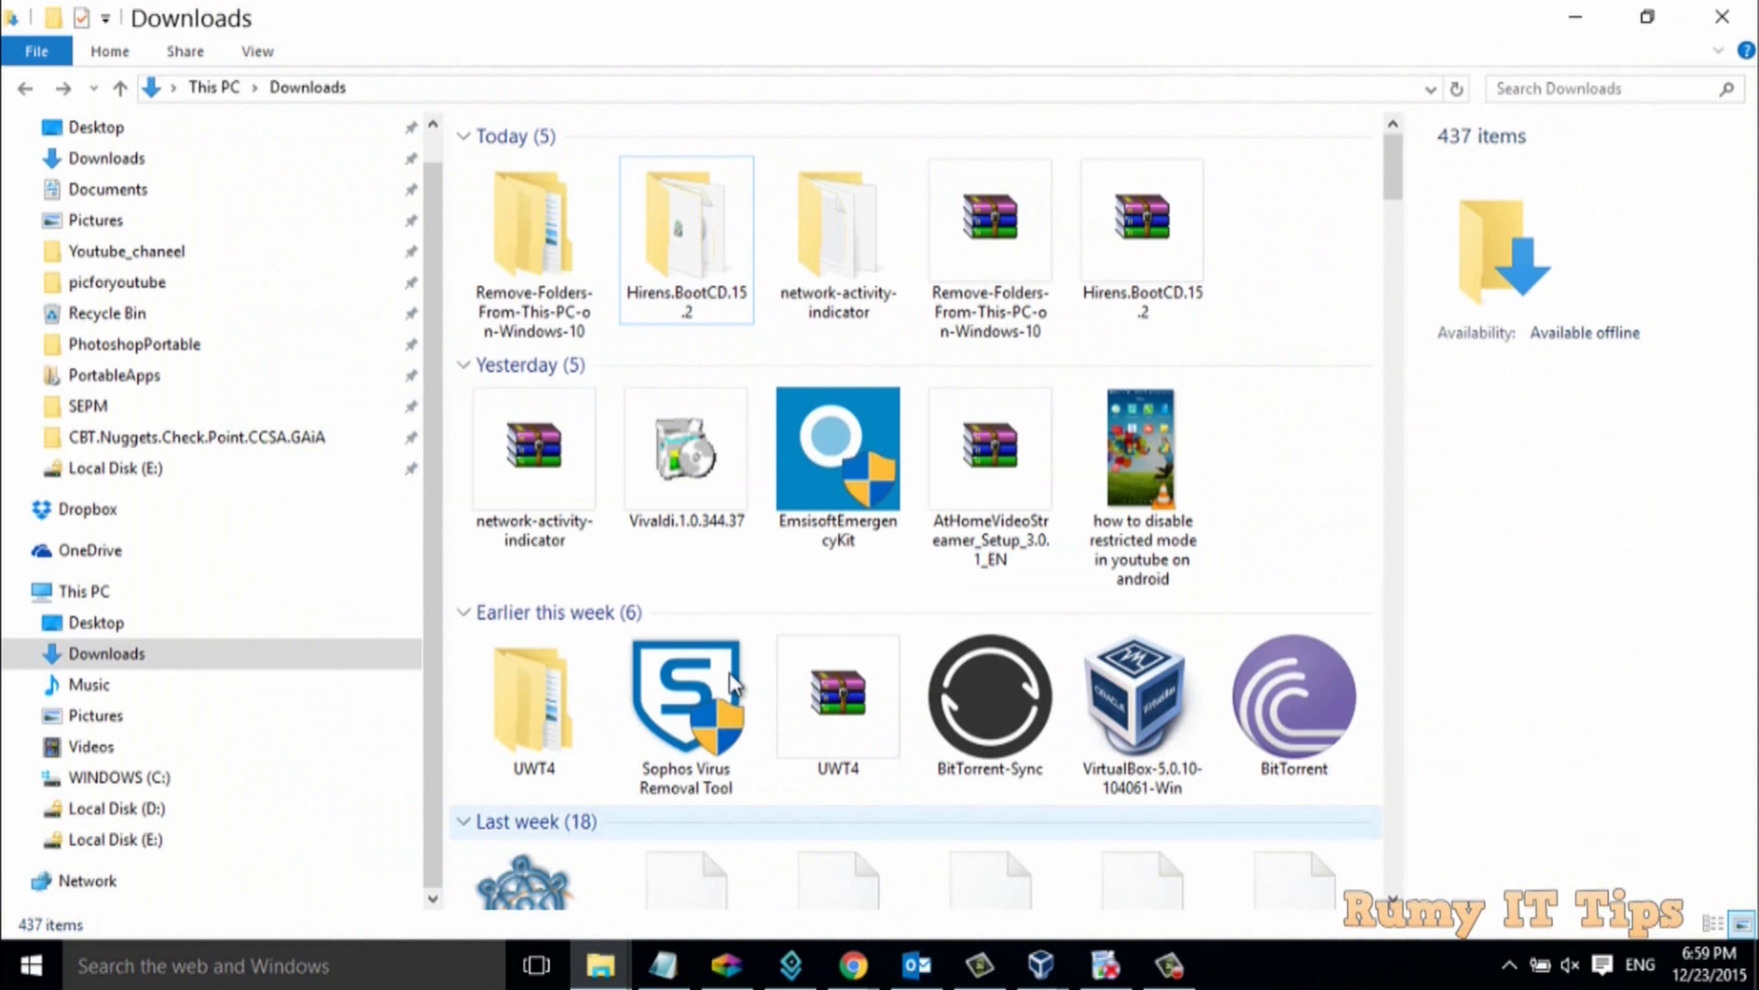
left_click(1152, 269)
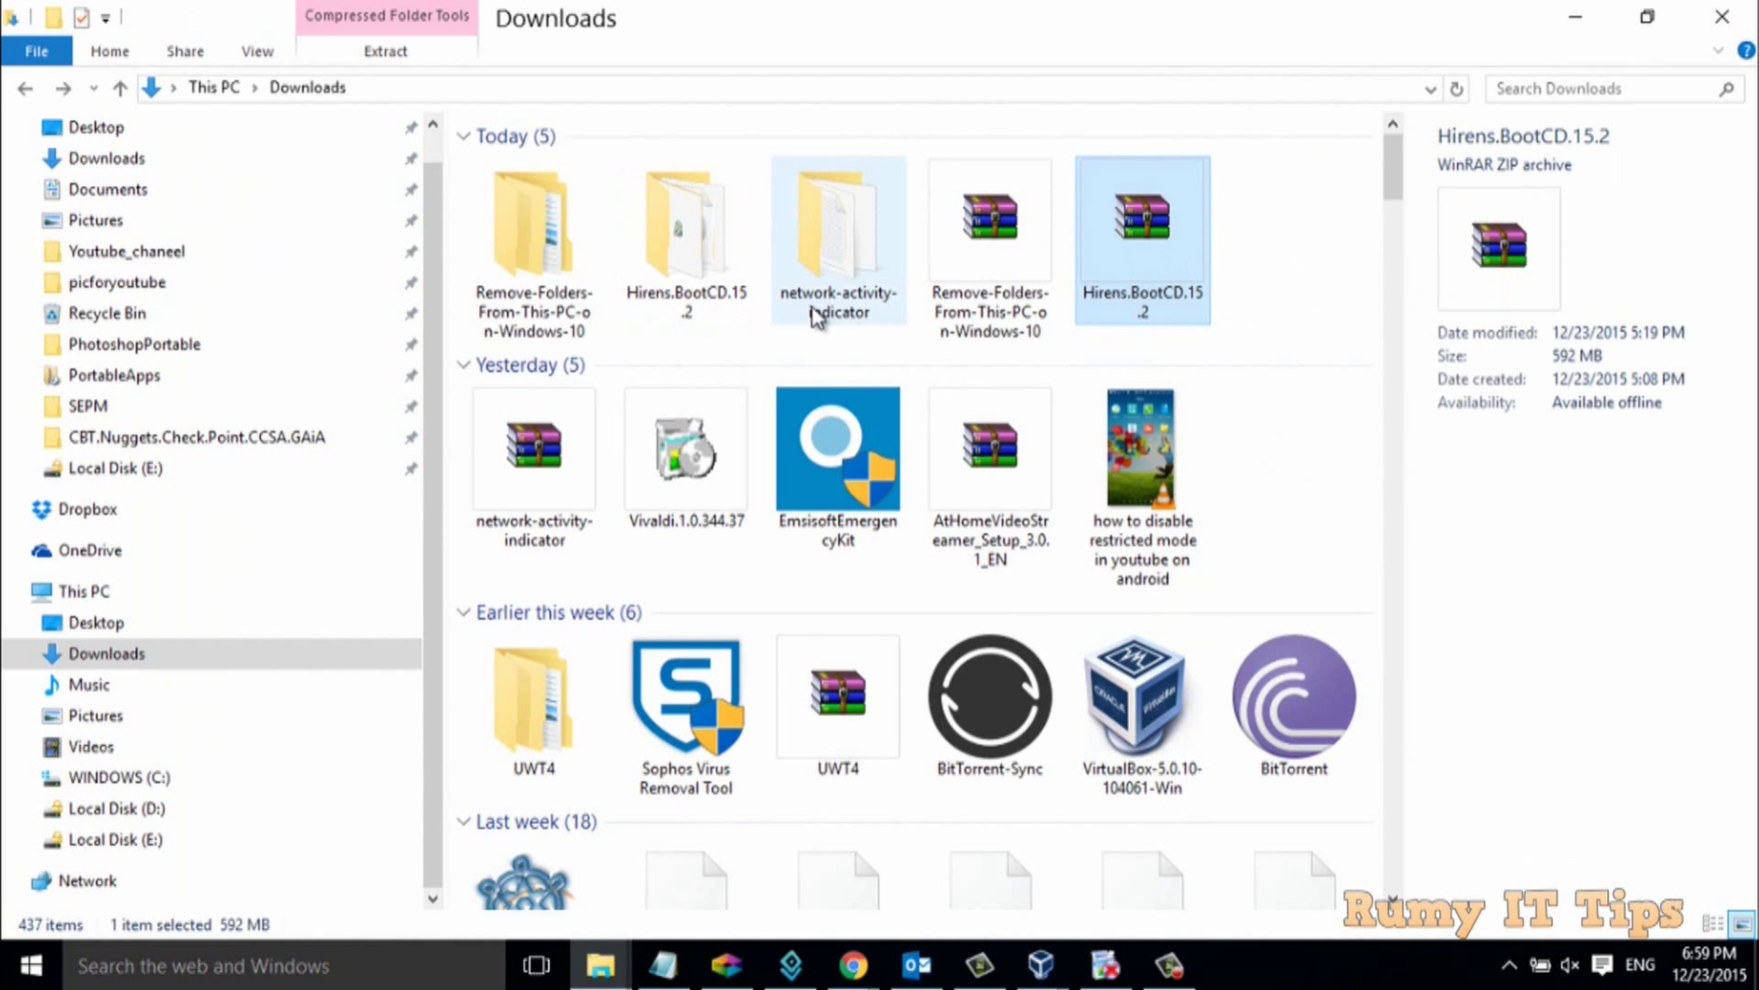
left_click(643, 243)
double_click(643, 242)
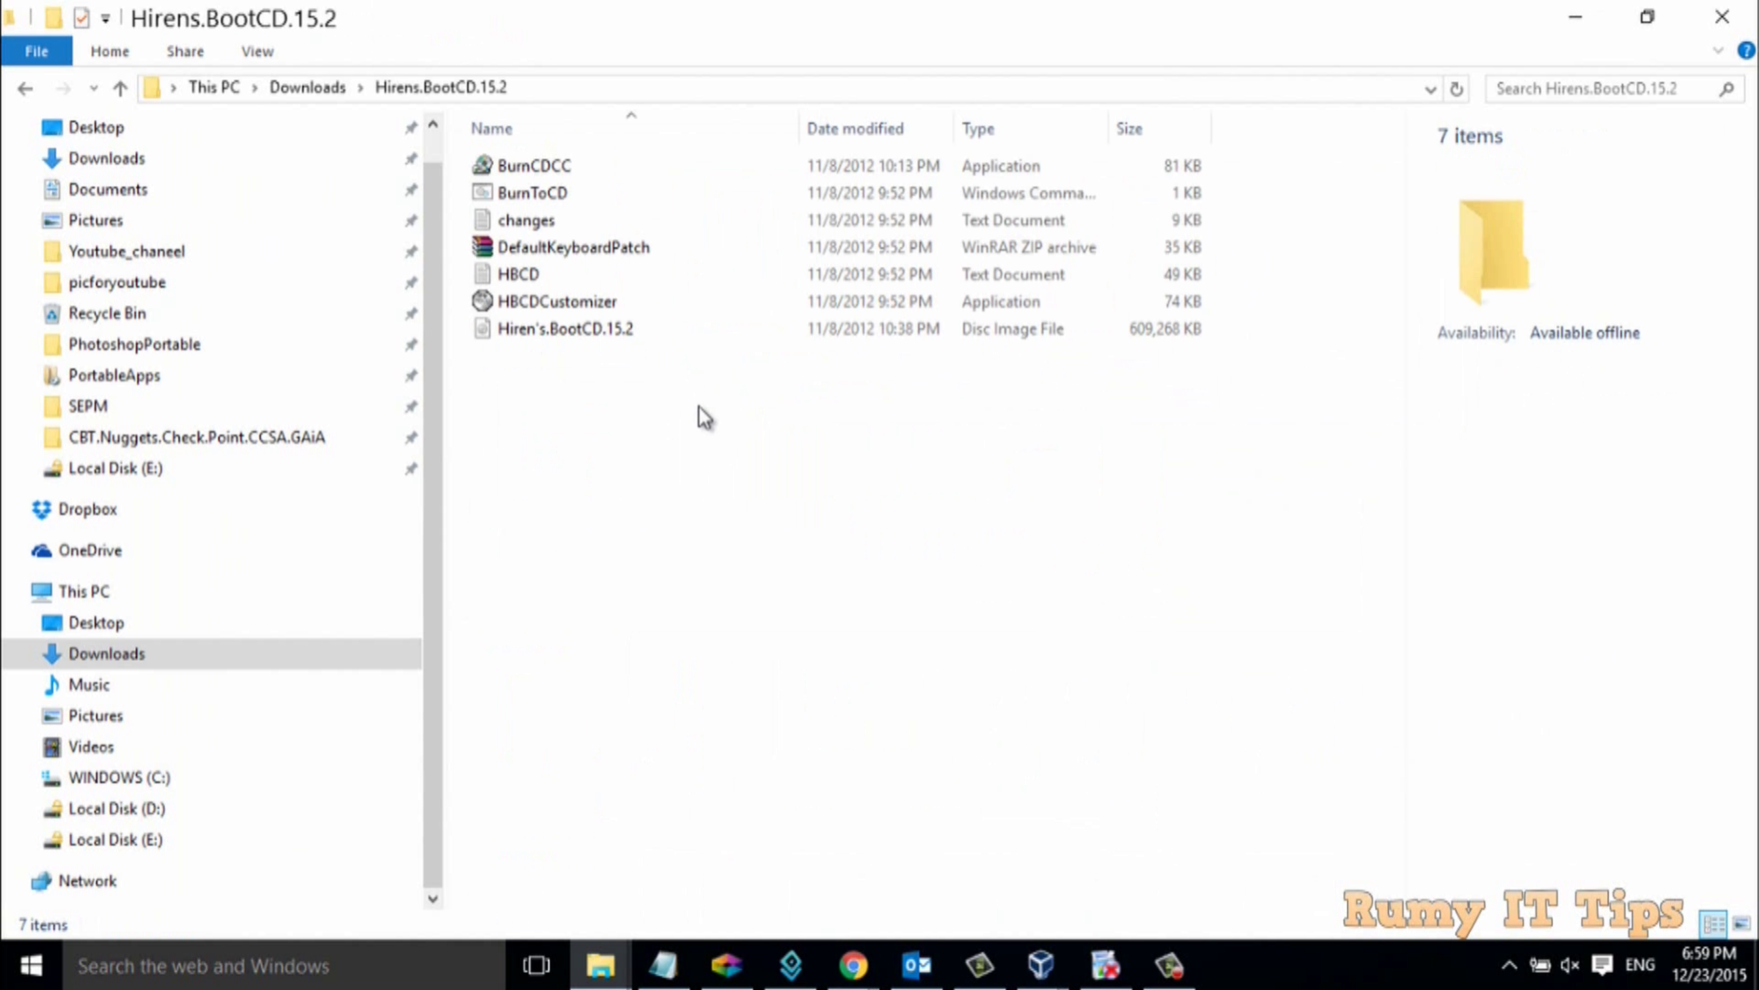
left_click(1738, 924)
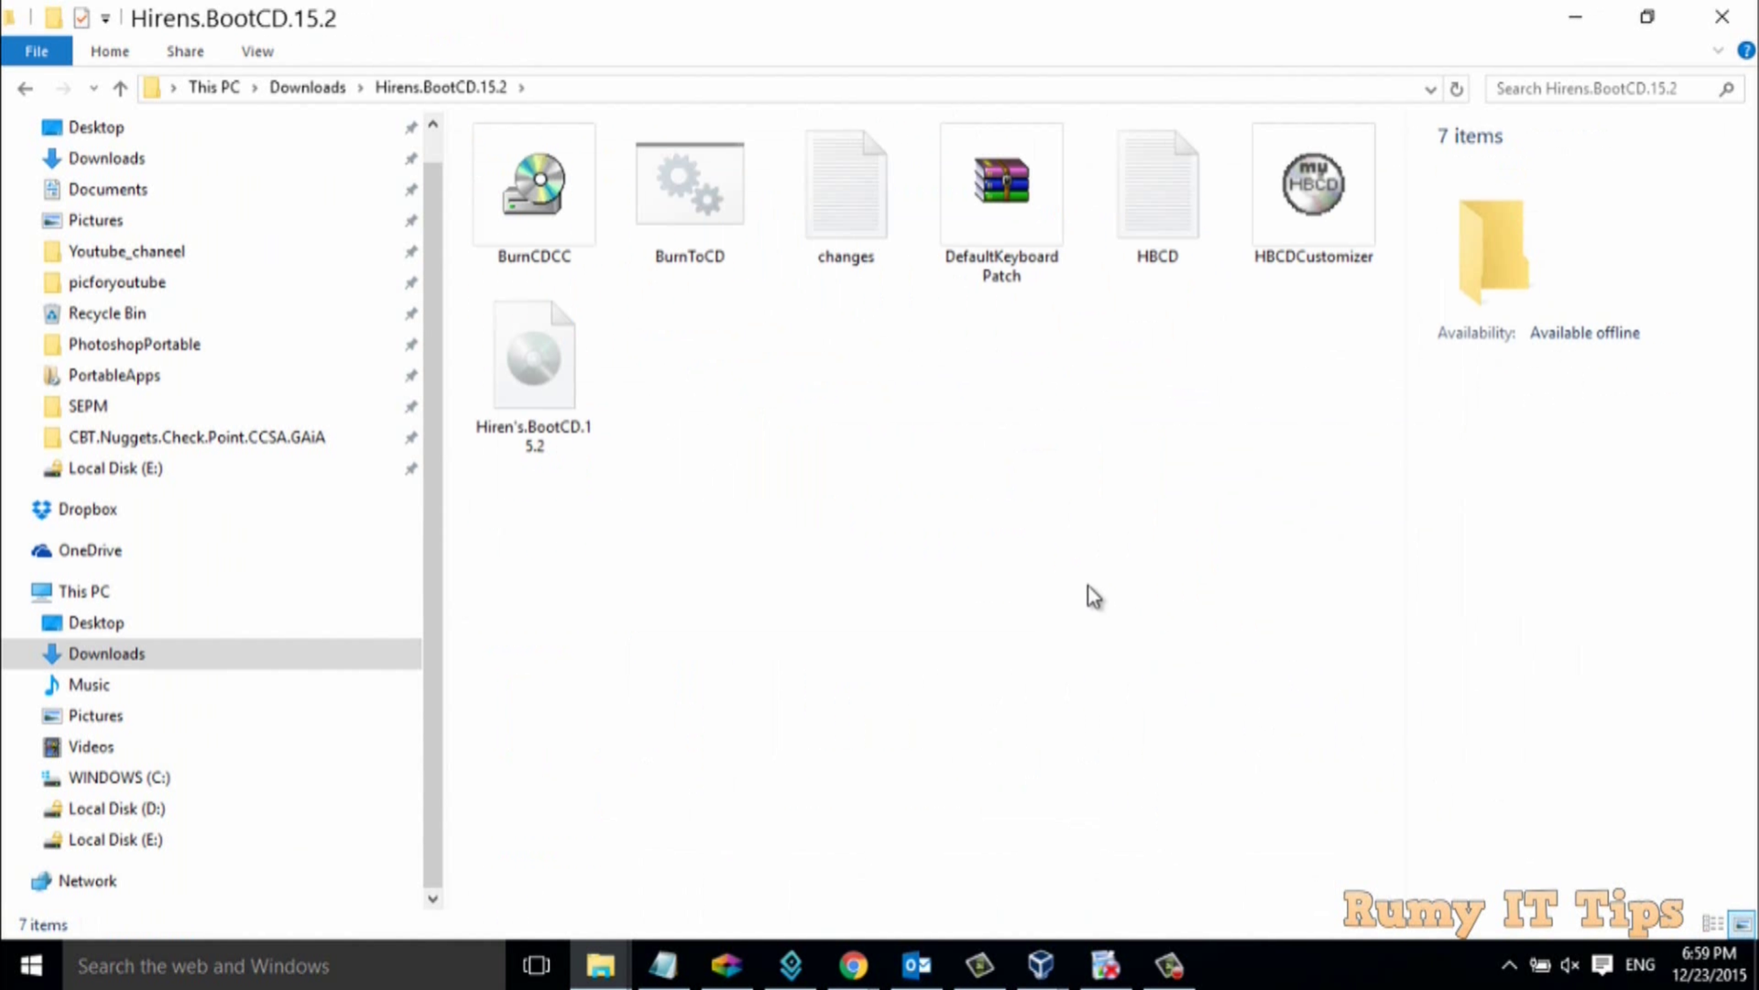
Run the BurnCDCC application, allowing the unverified publisher, and choose the Hiren's.BootCD.15.2 disc image as the file to burn
left_click(537, 246)
right_click(537, 246)
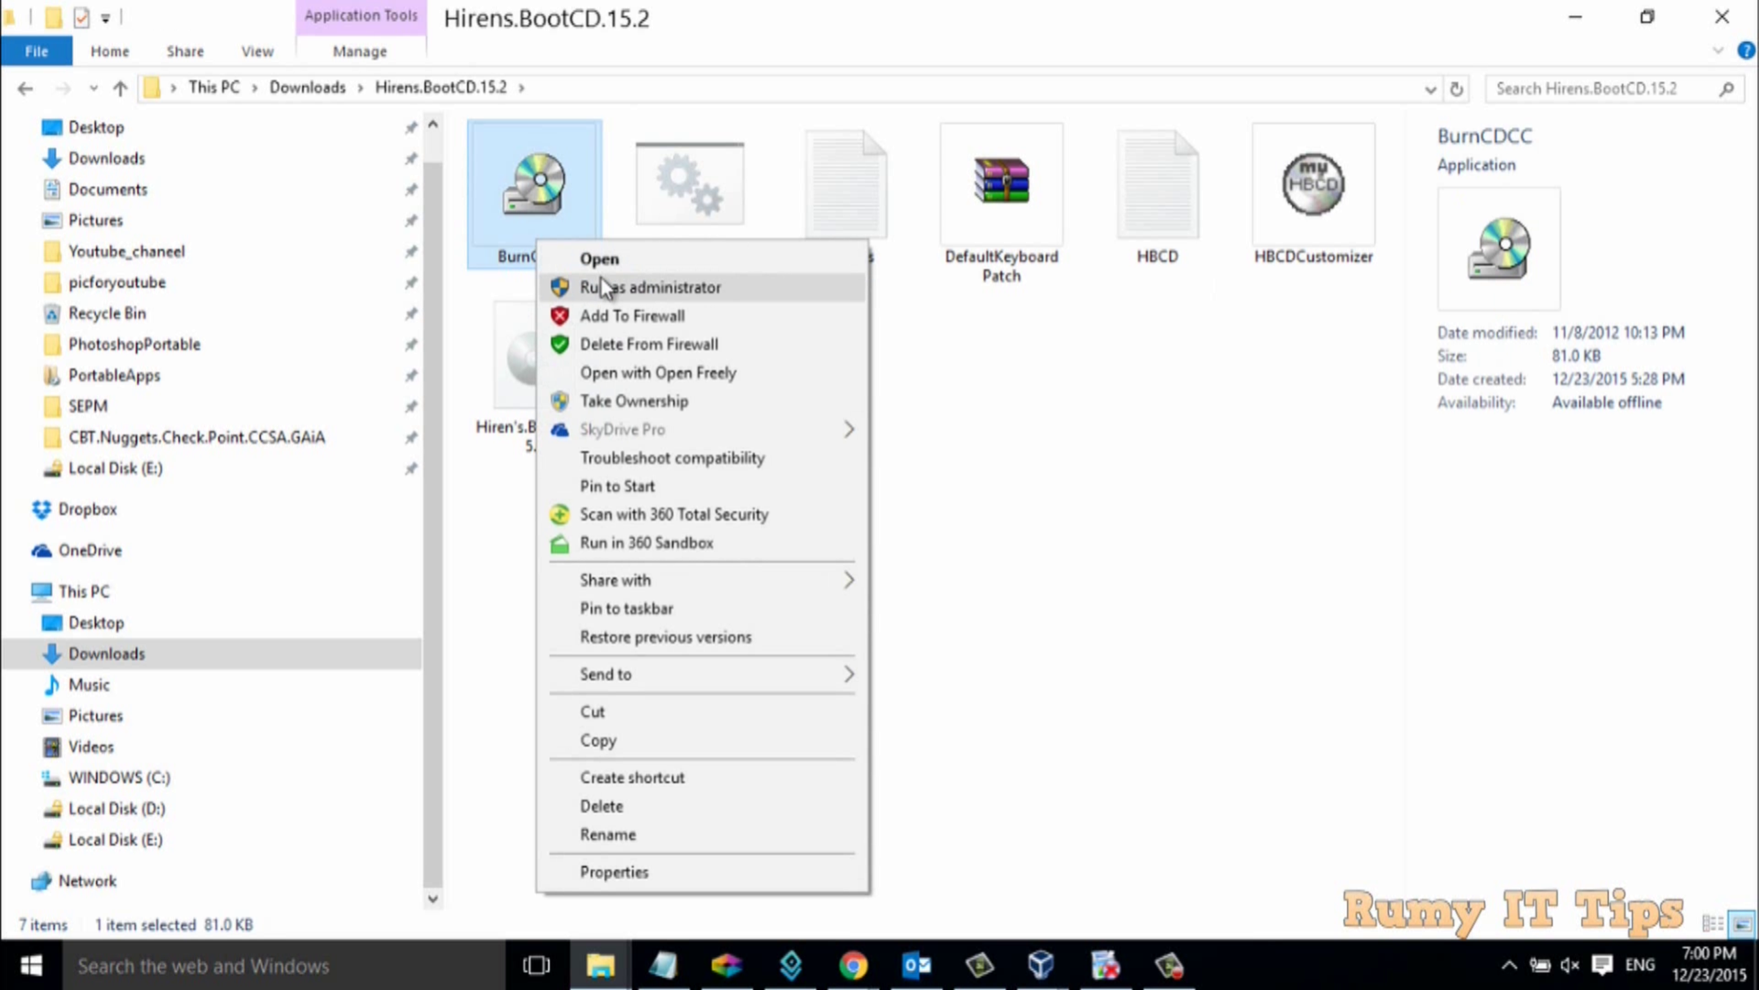
left_click(598, 257)
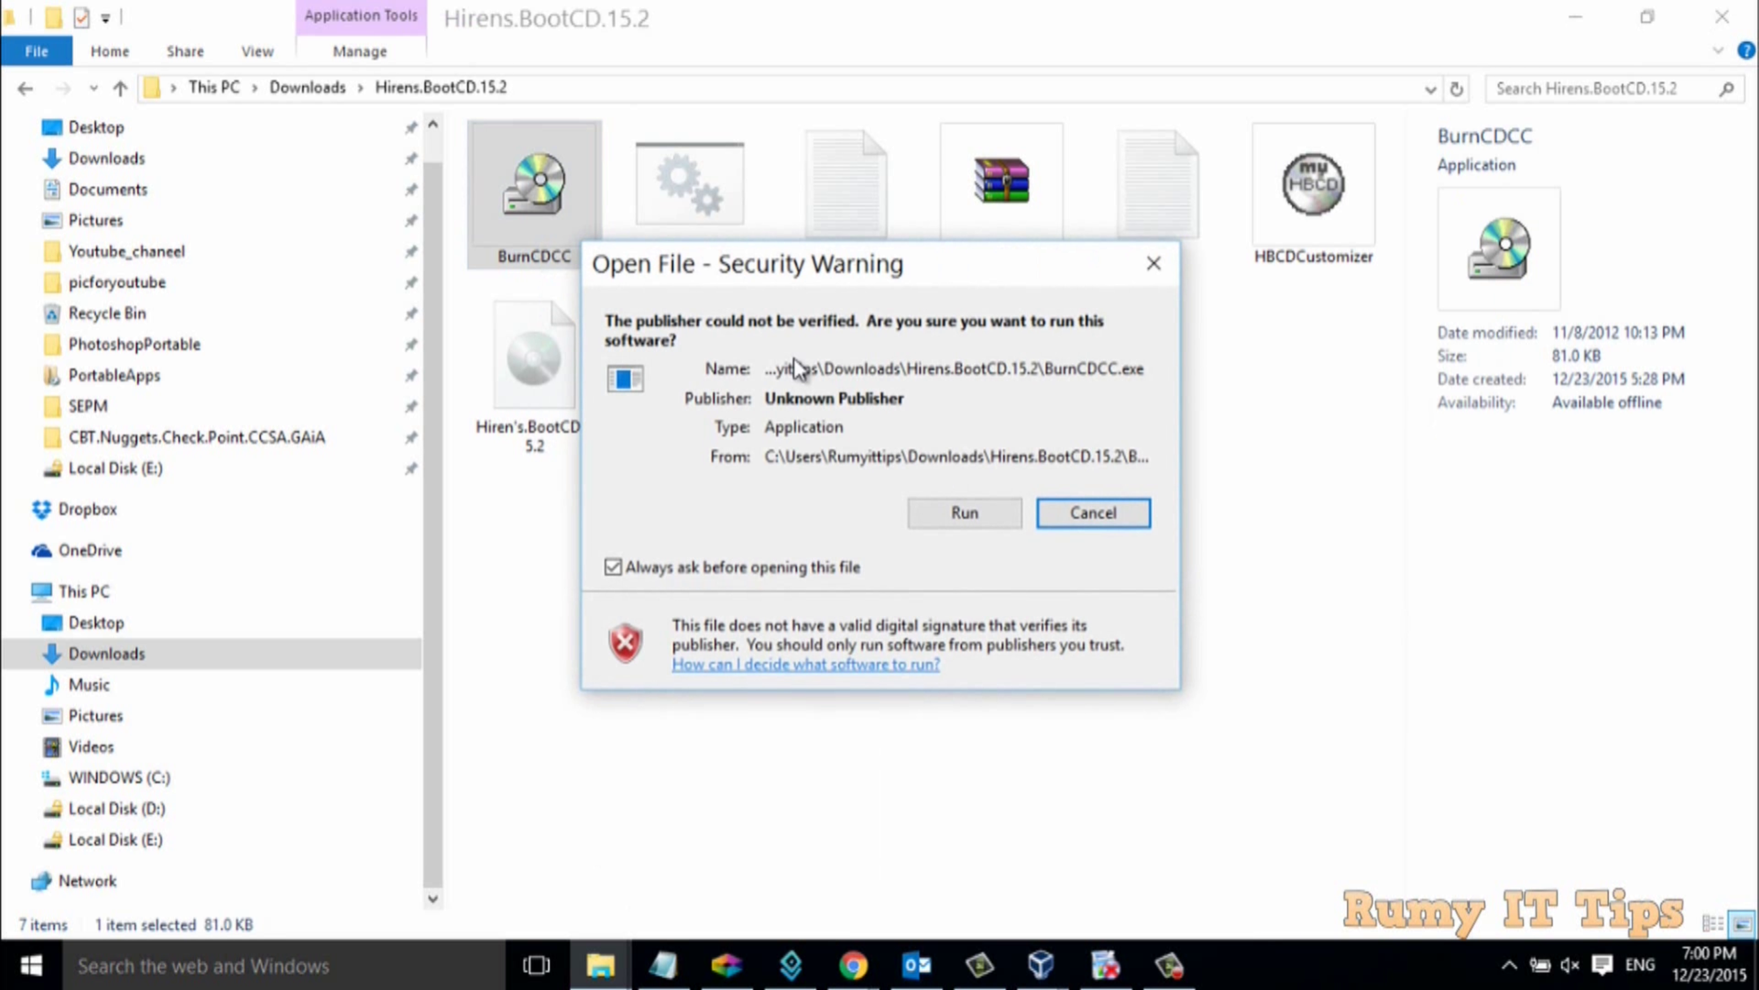
left_click(941, 511)
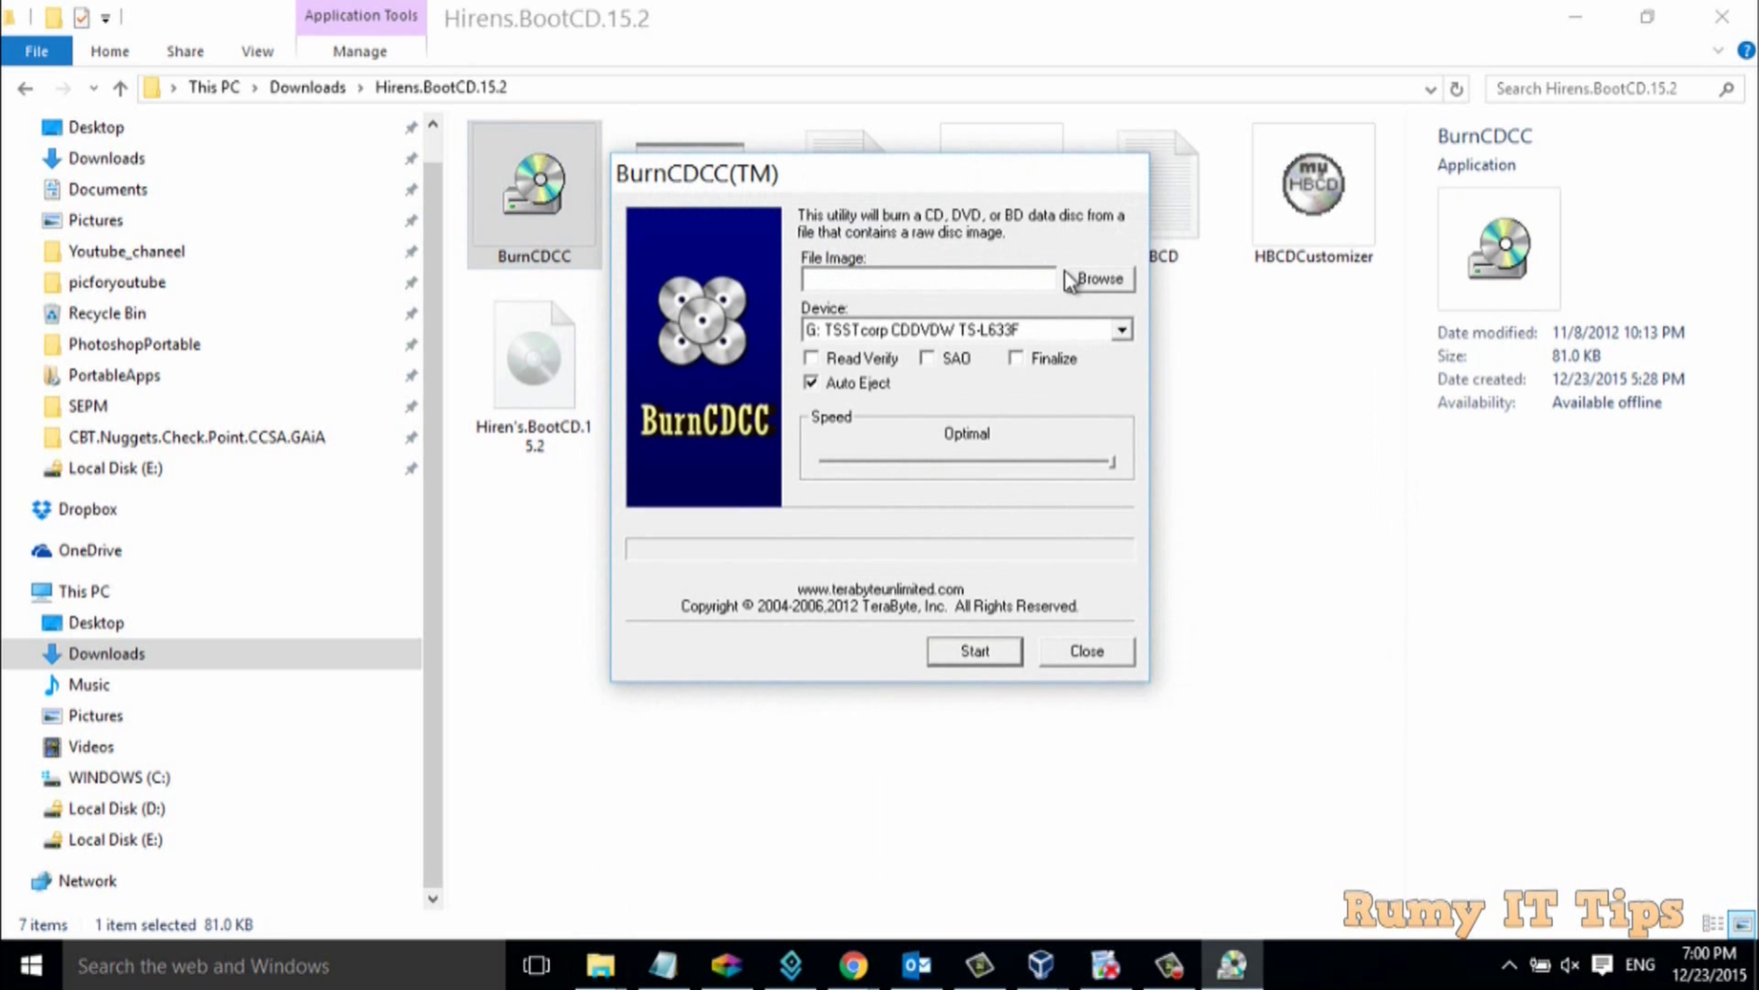
left_click(1097, 285)
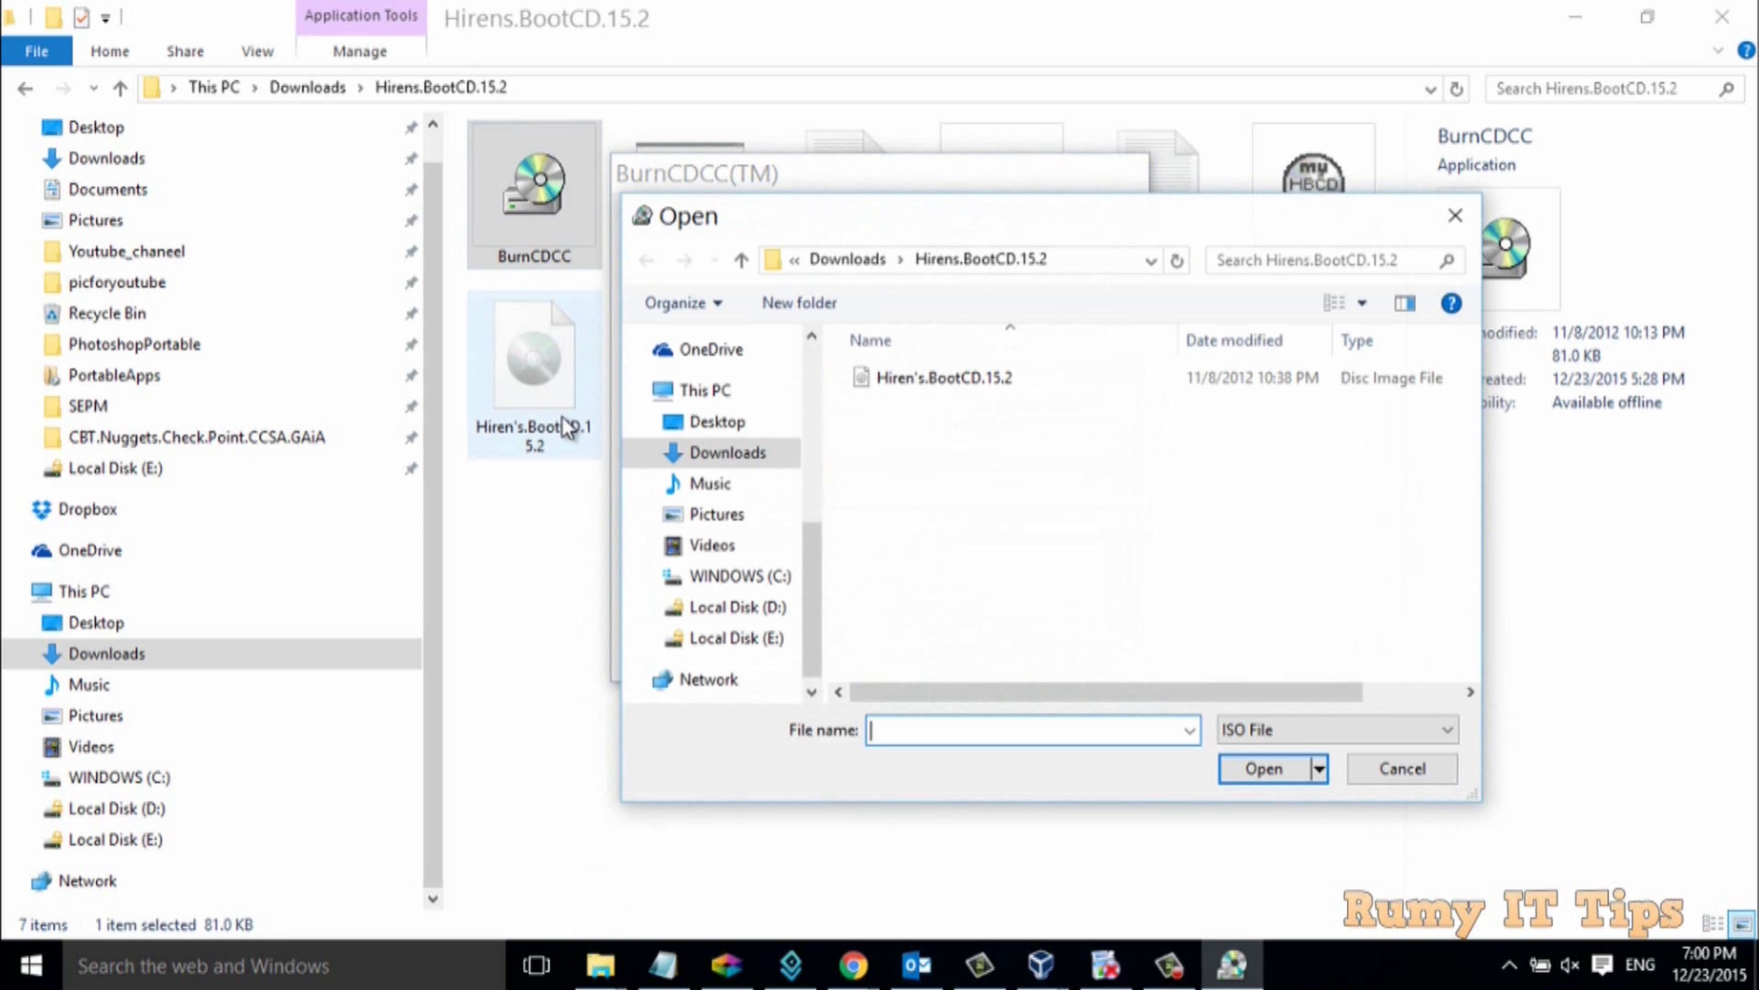
double_click(921, 378)
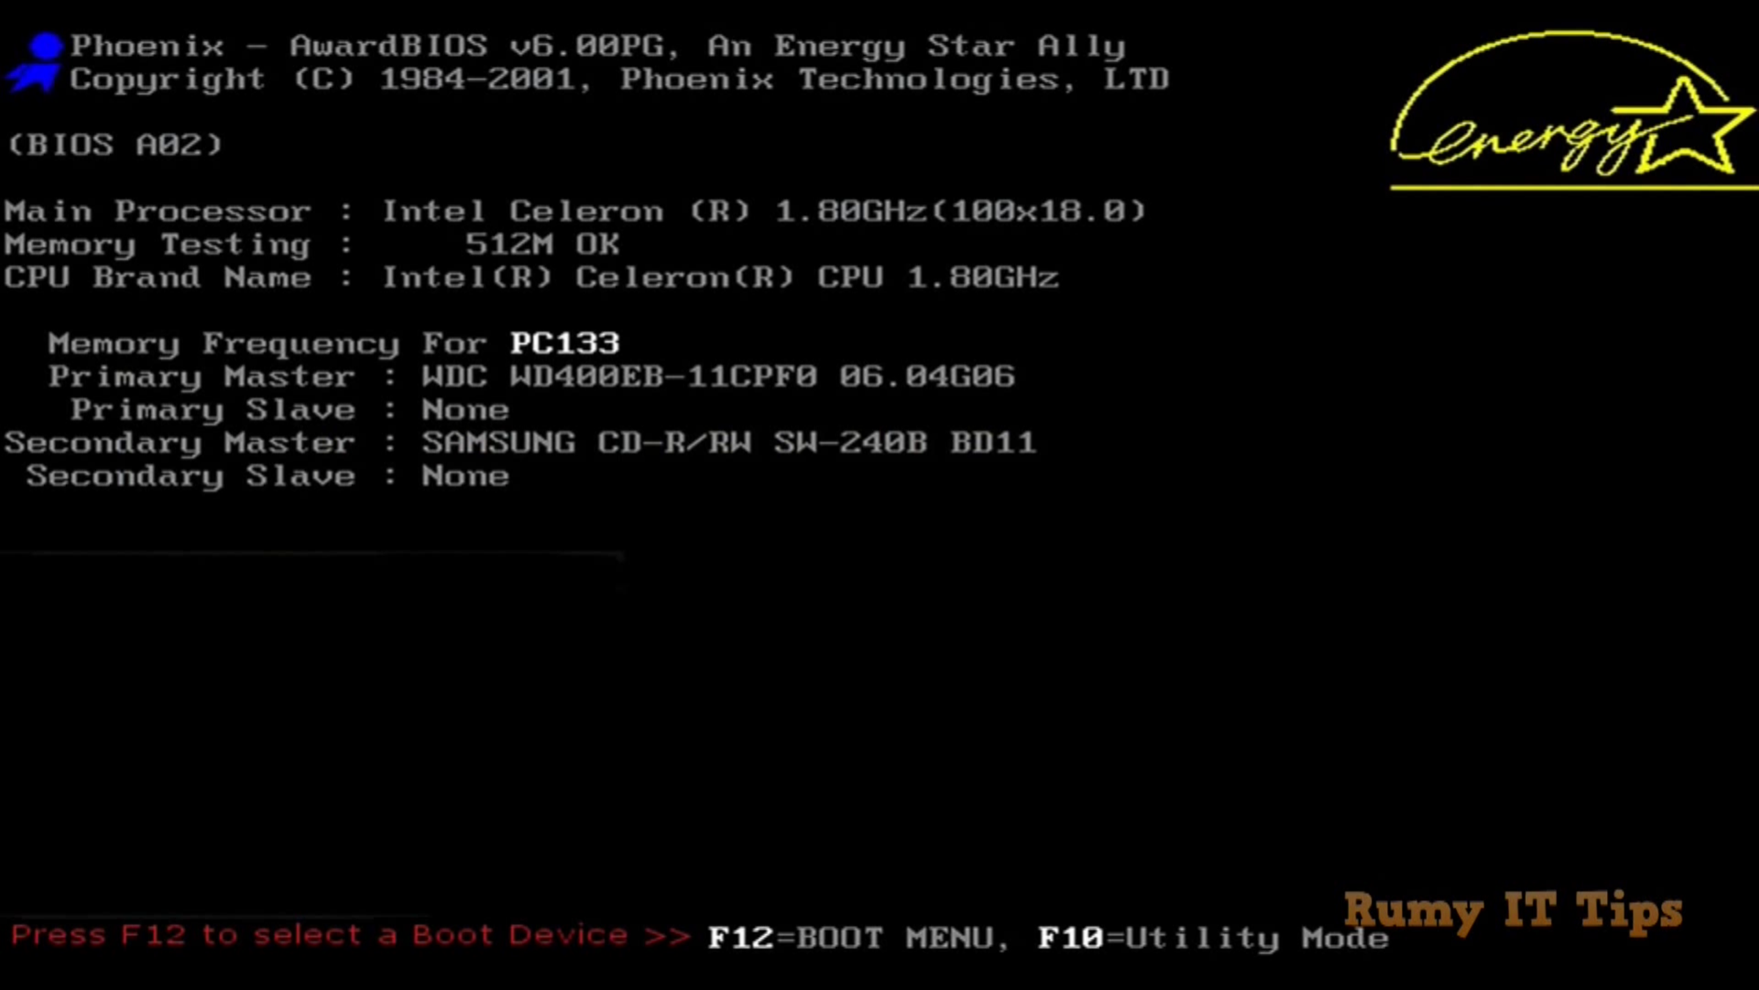
Open the boot device menu at startup and highlight IDE CD-ROM Device as the first boot device
key("F12")
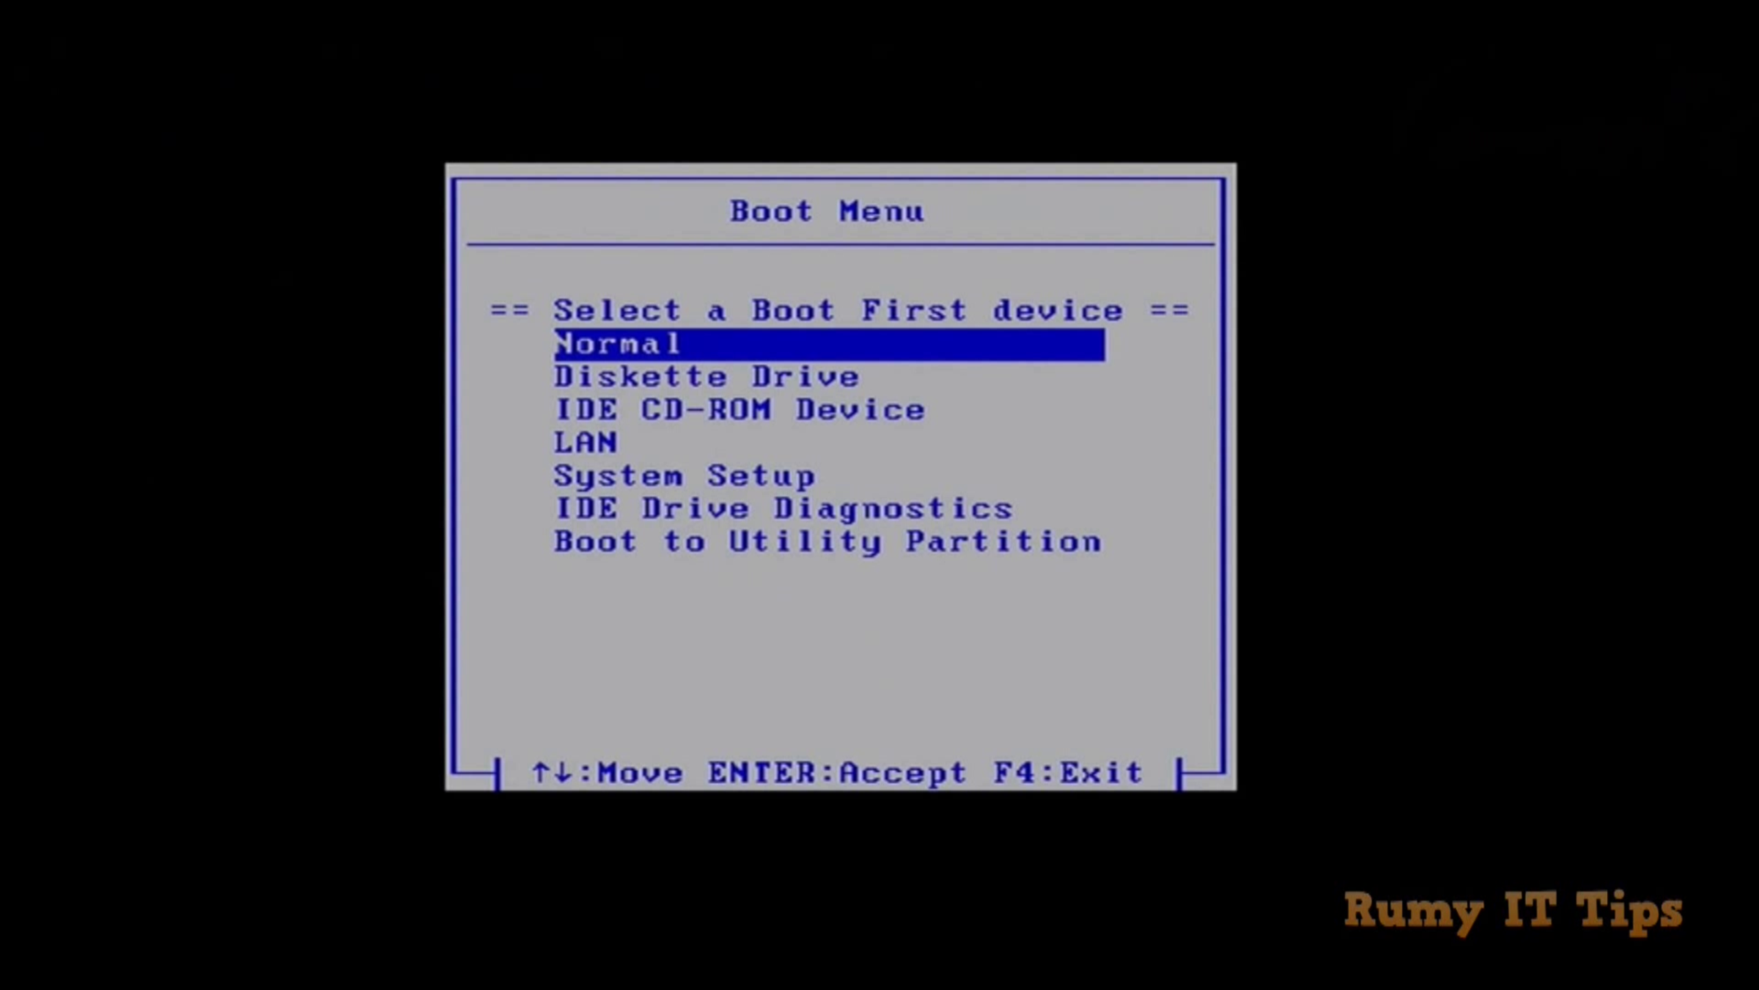
key("Down")
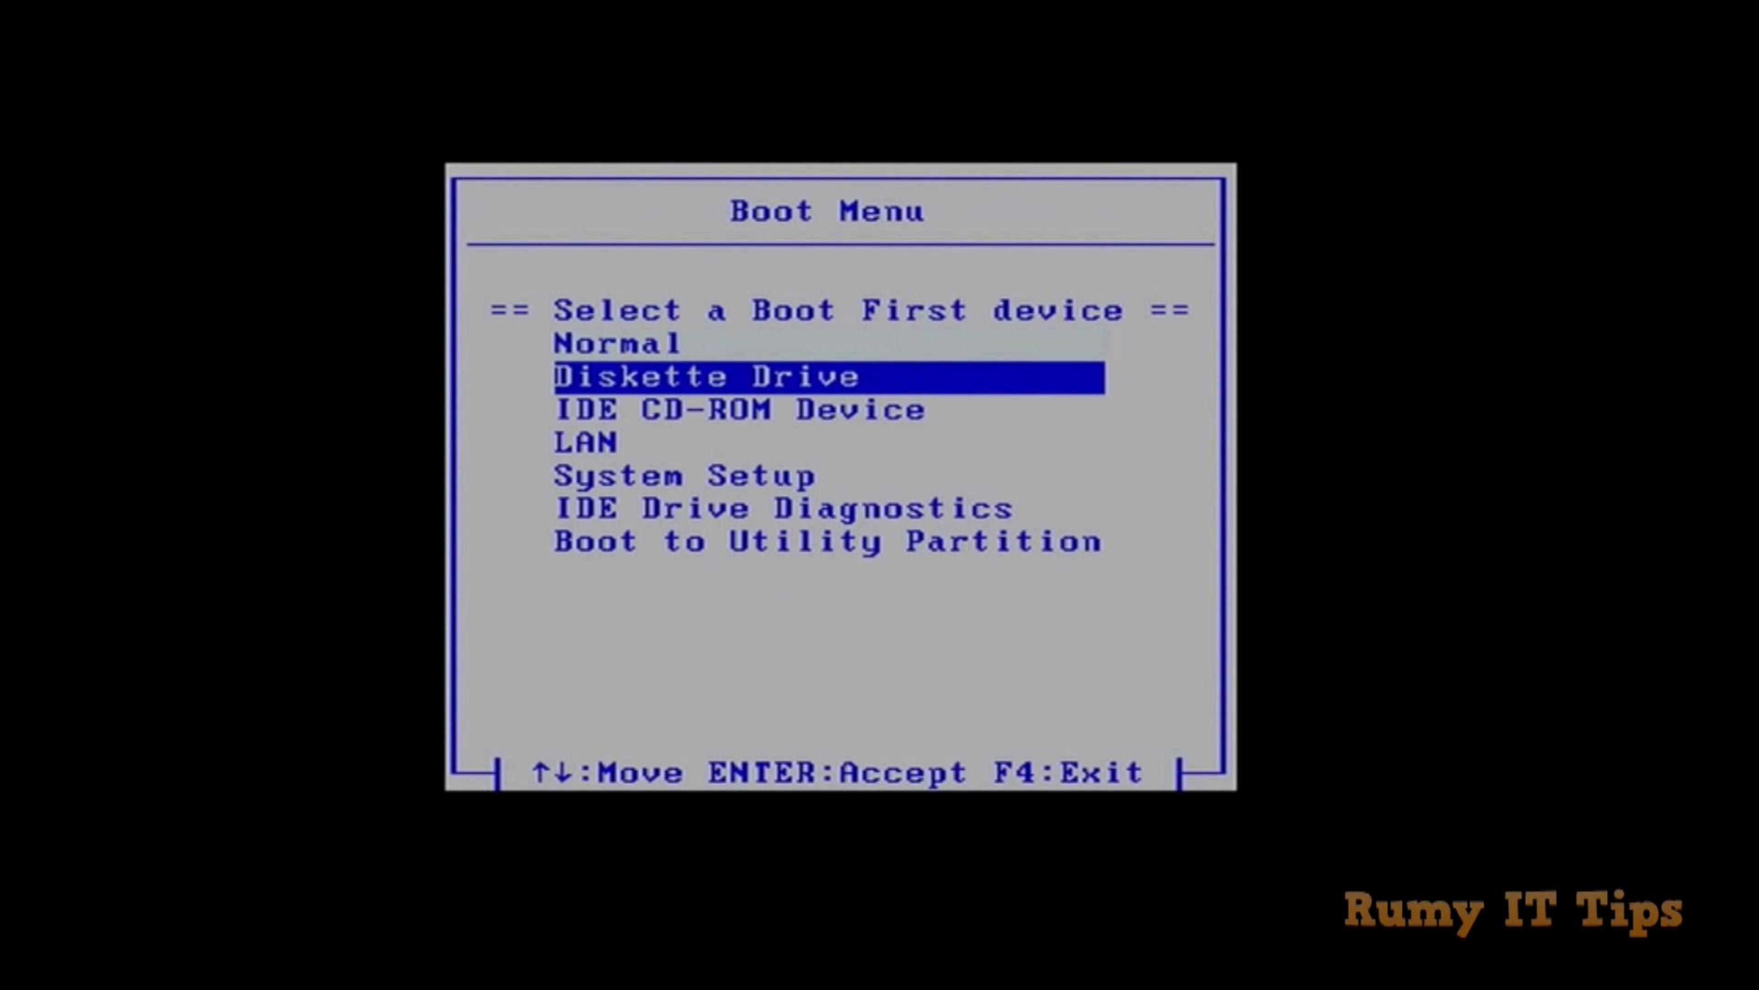
key("Down")
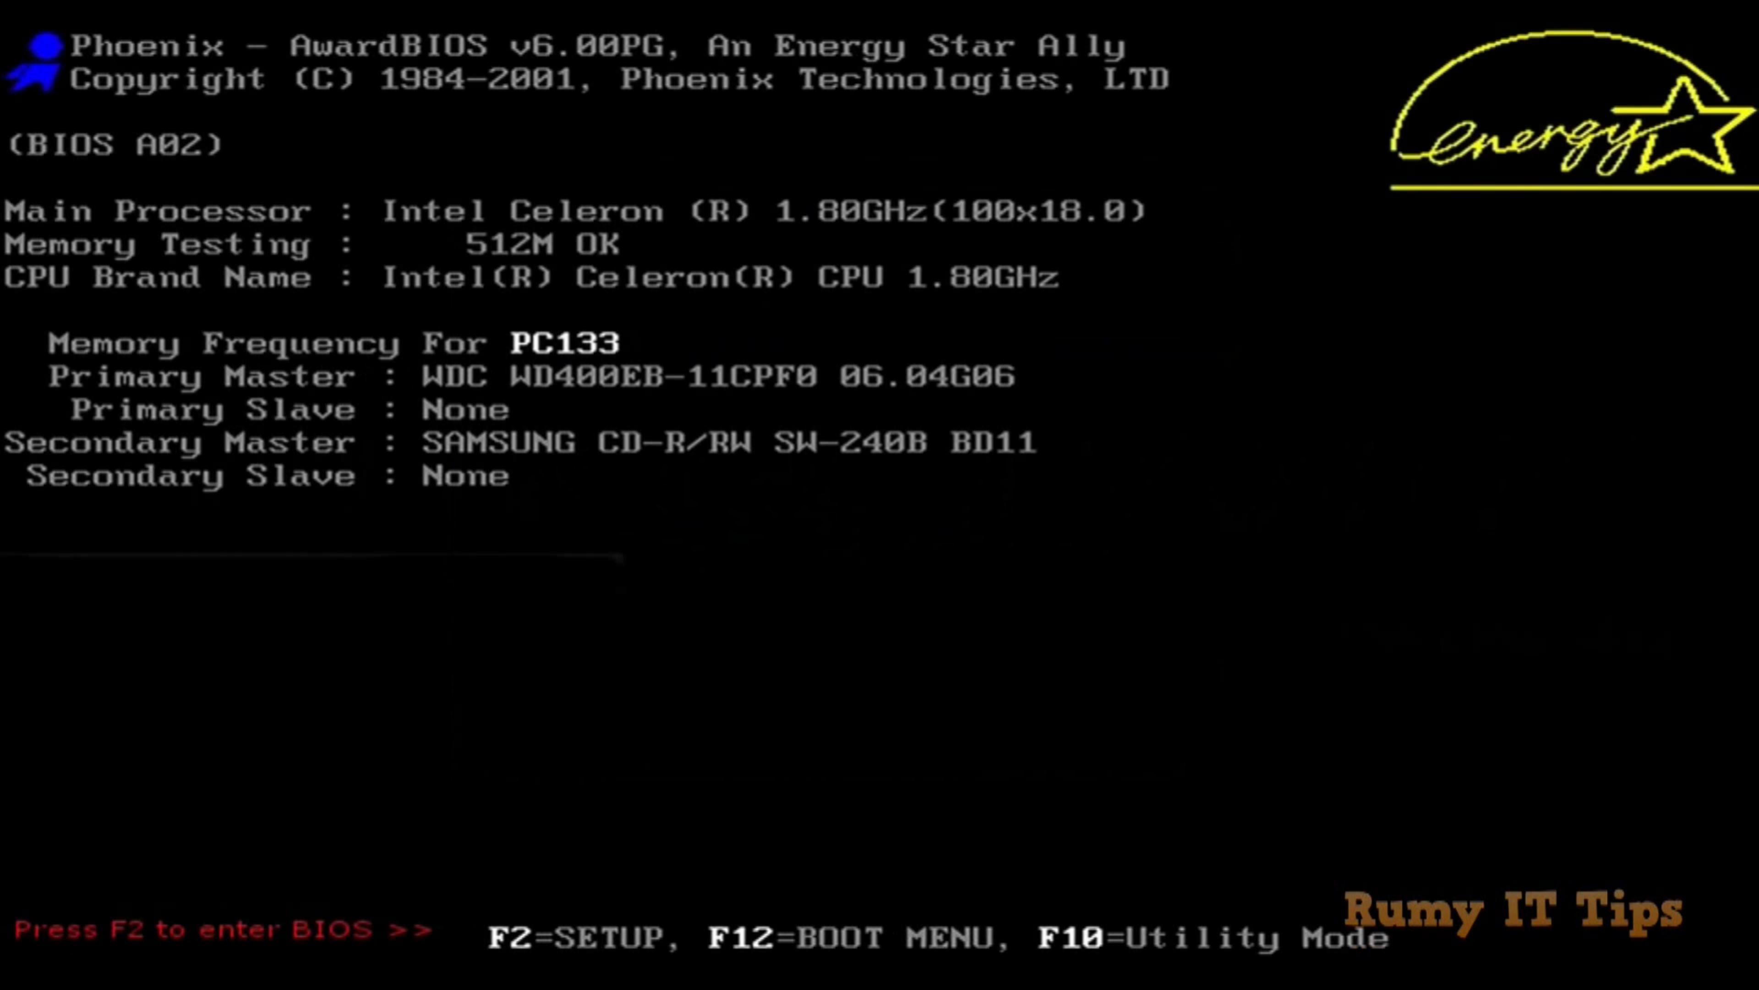
Enter the BIOS setup at startup and go to the Boot settings
key("F2")
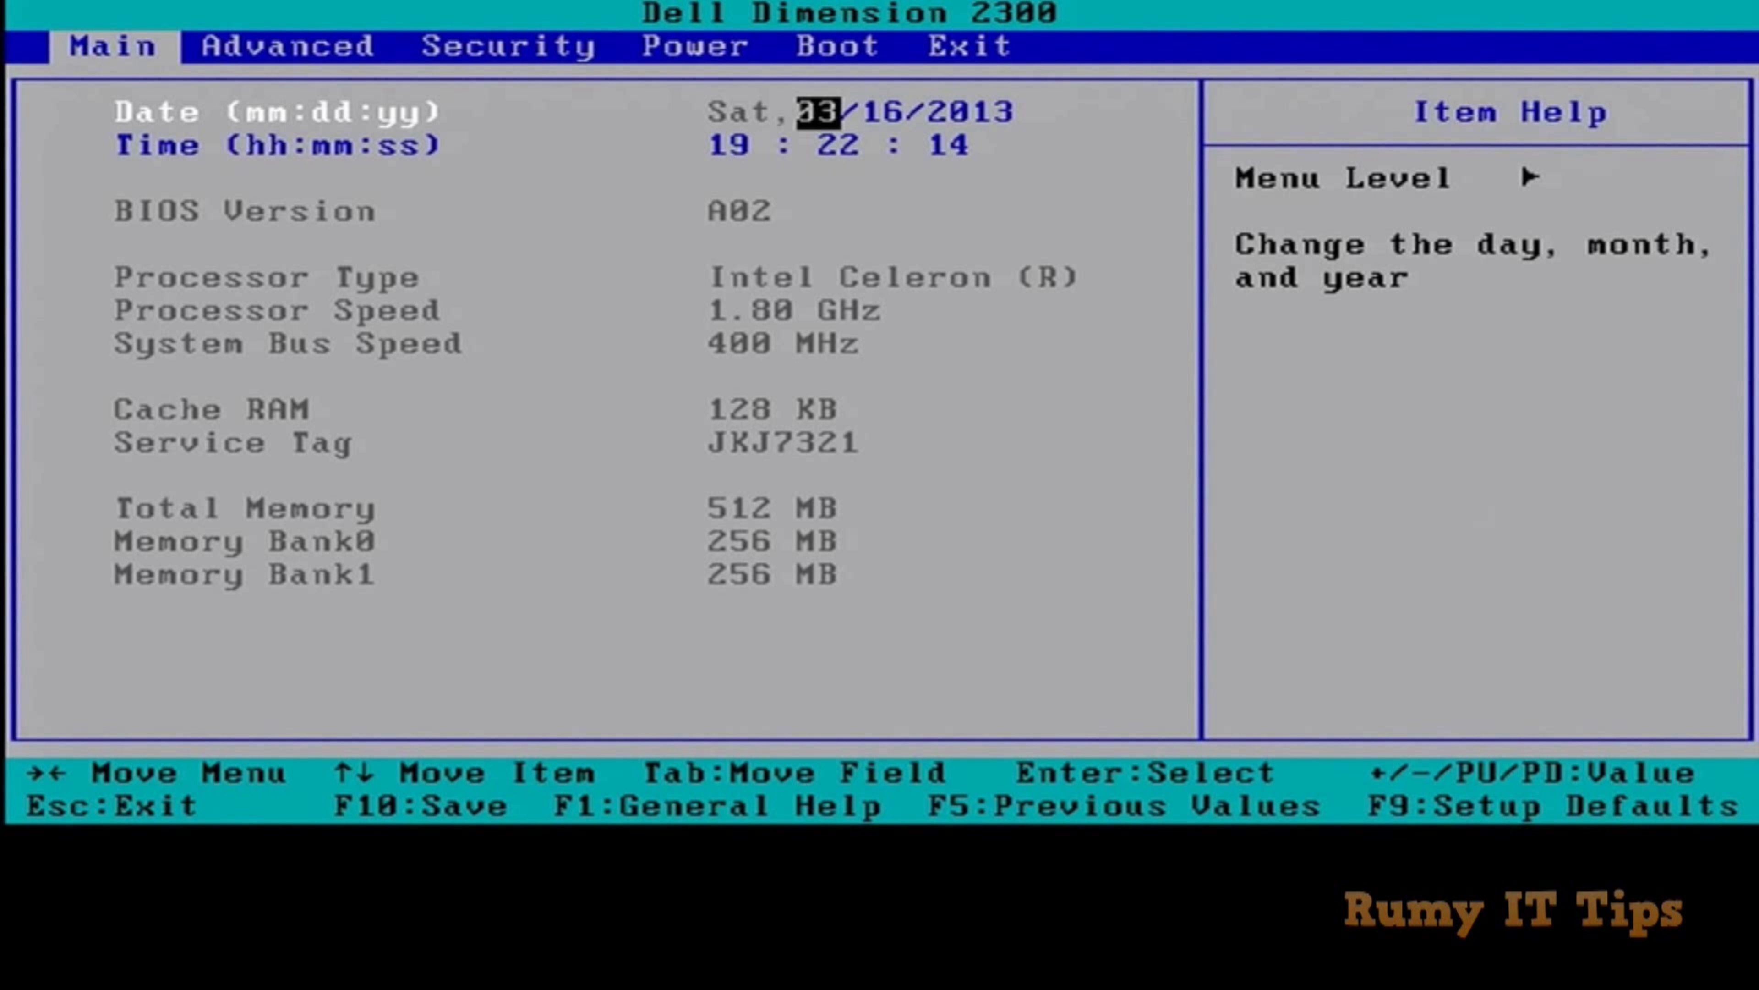
key("Right")
key("Right")
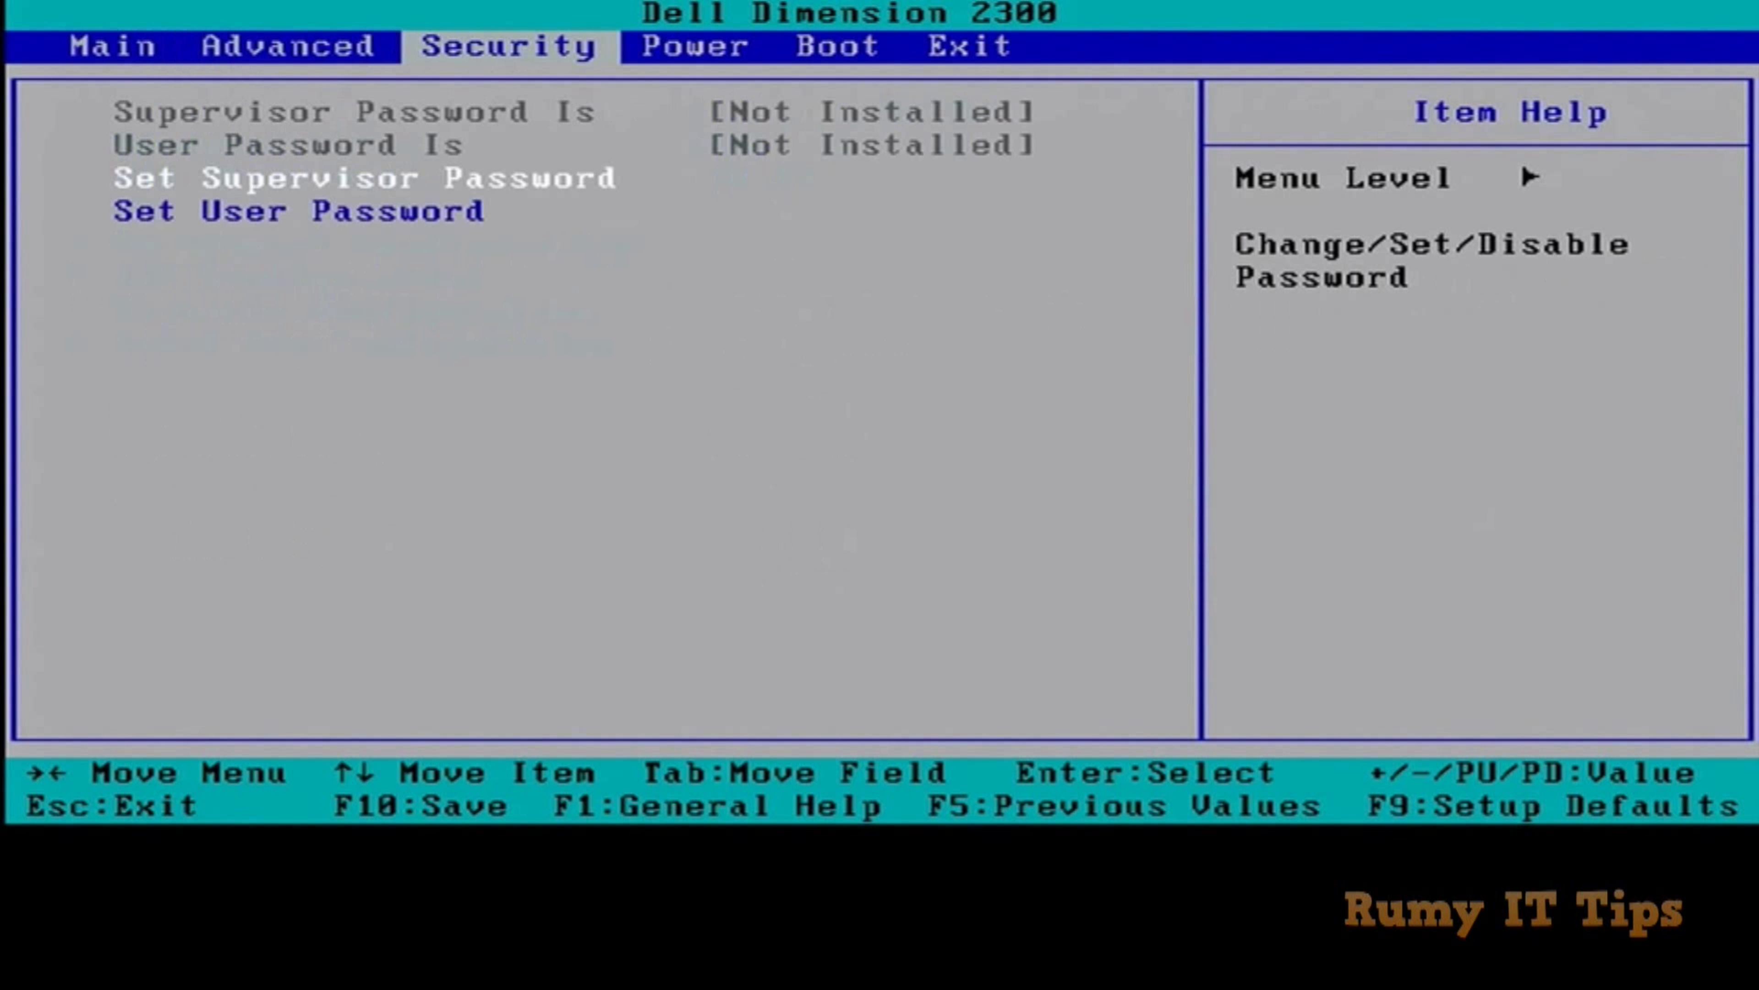
key("Right")
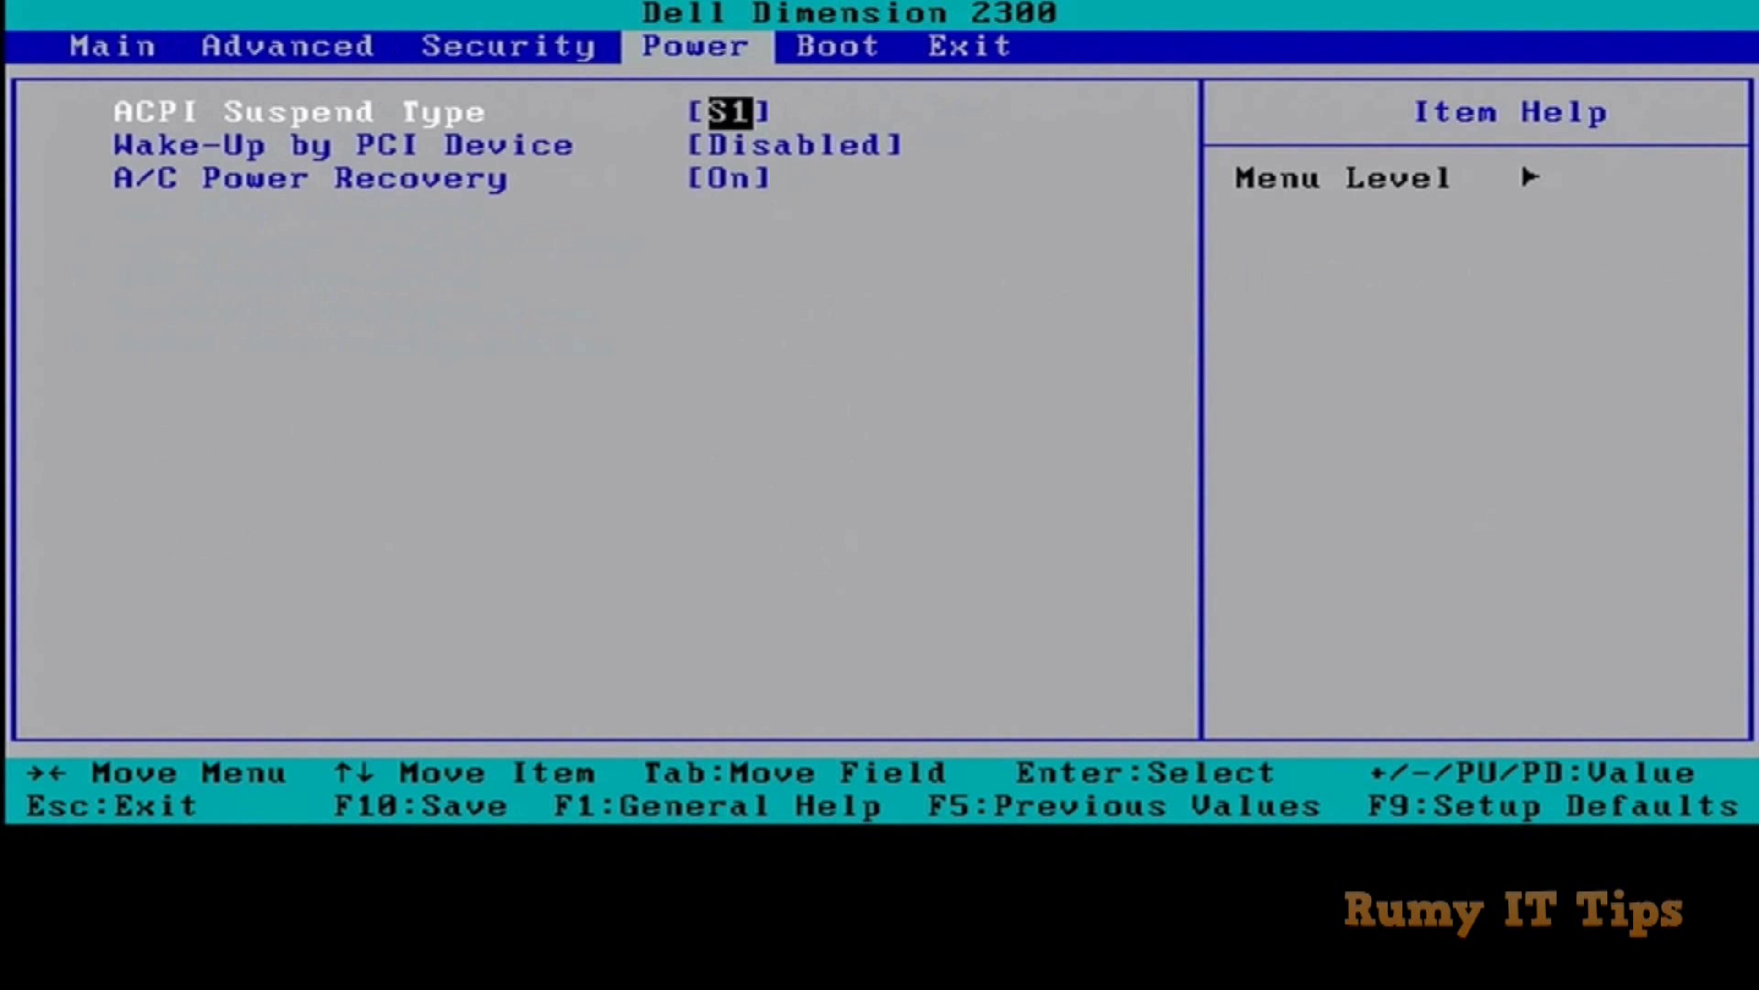
key("Right")
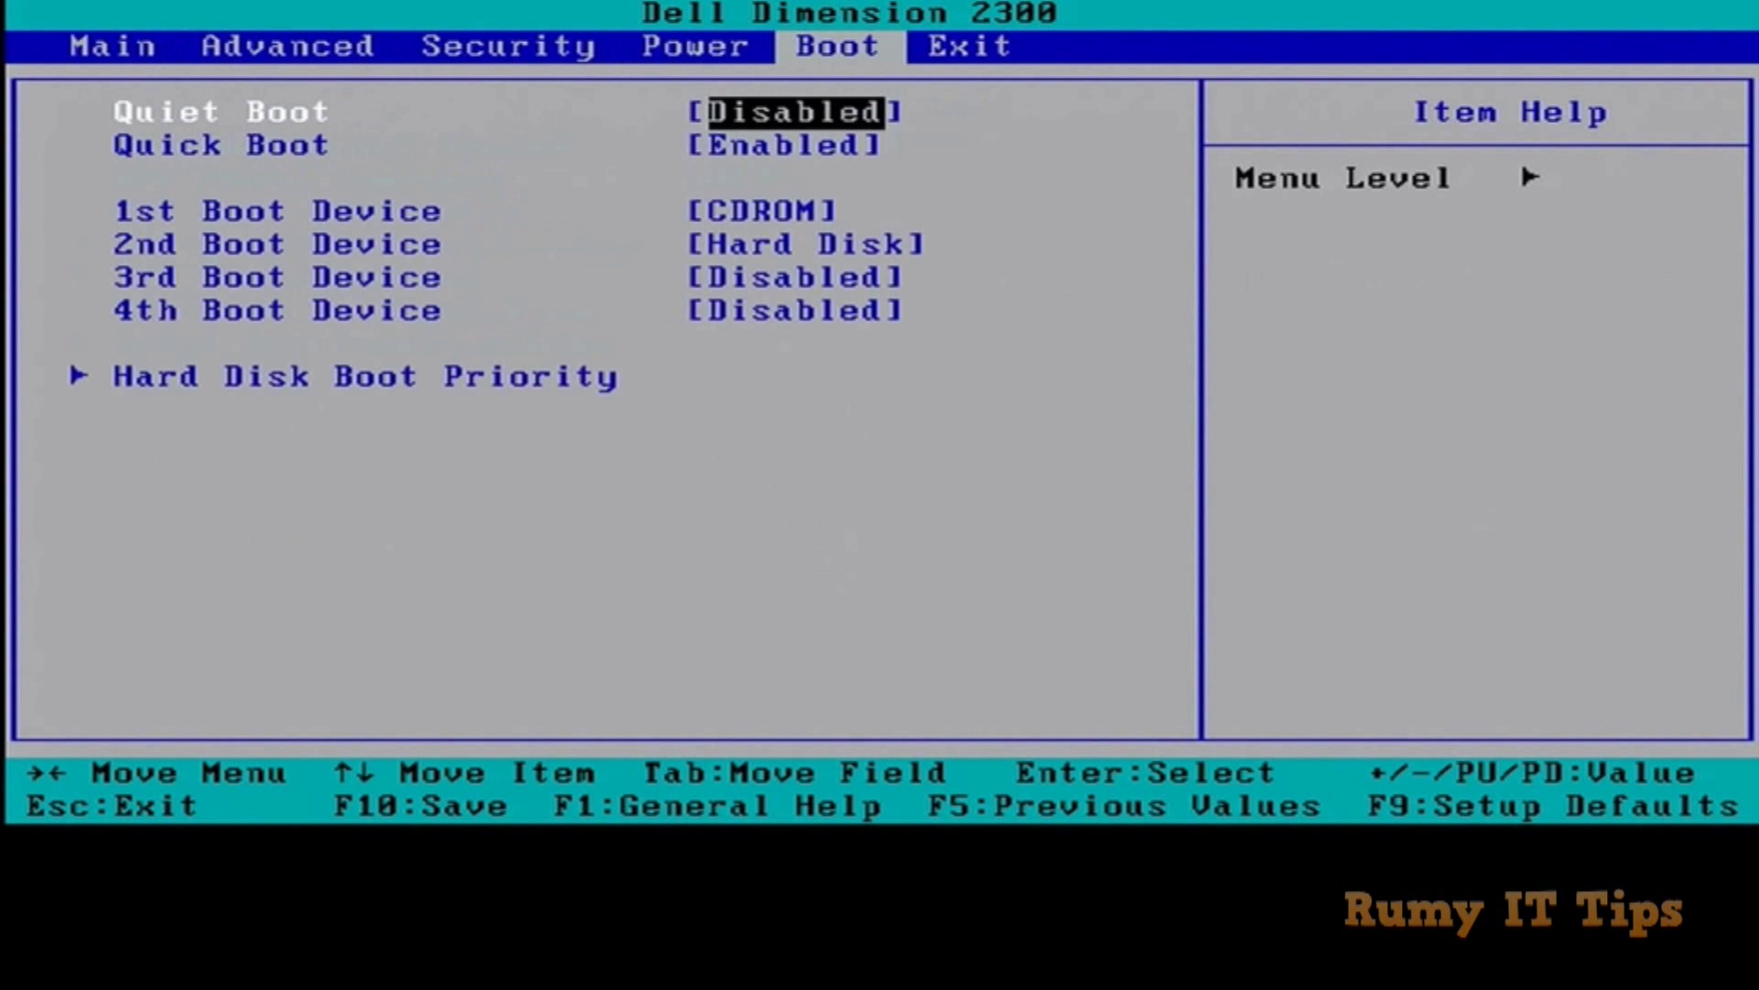
Set the 1st Boot Device to CDROM in the BIOS boot settings
key("Down")
key("Down")
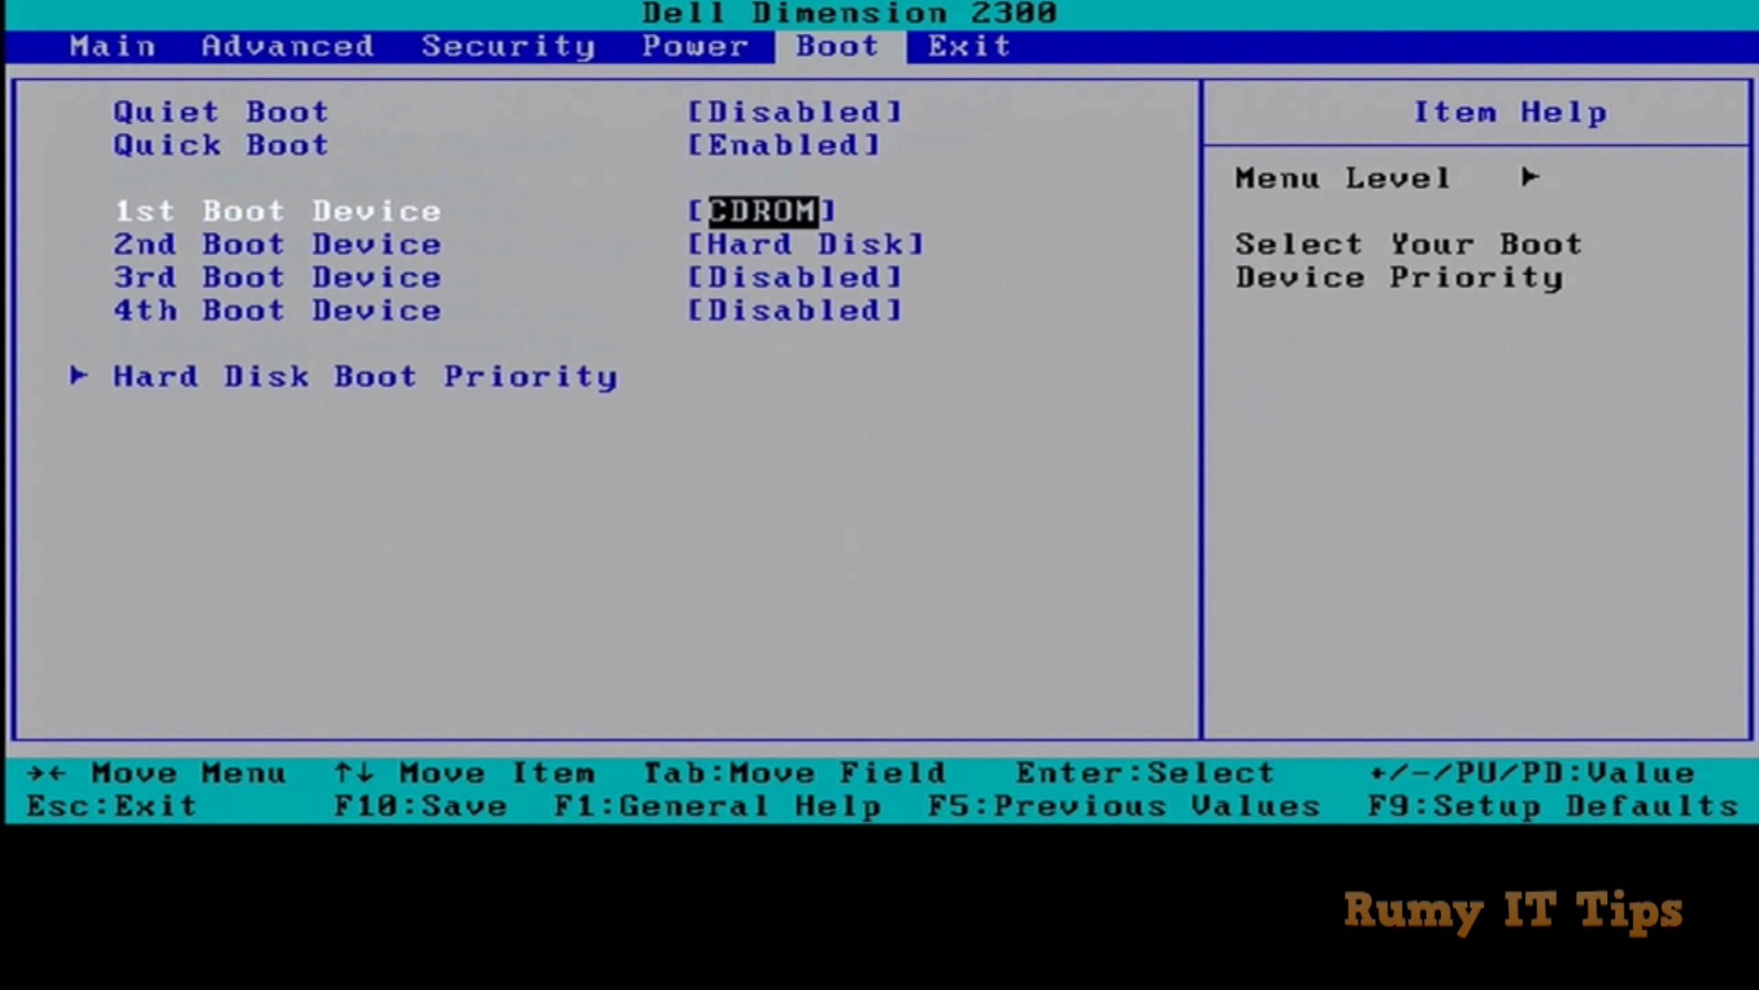
key("Down")
key("Up")
key("Return")
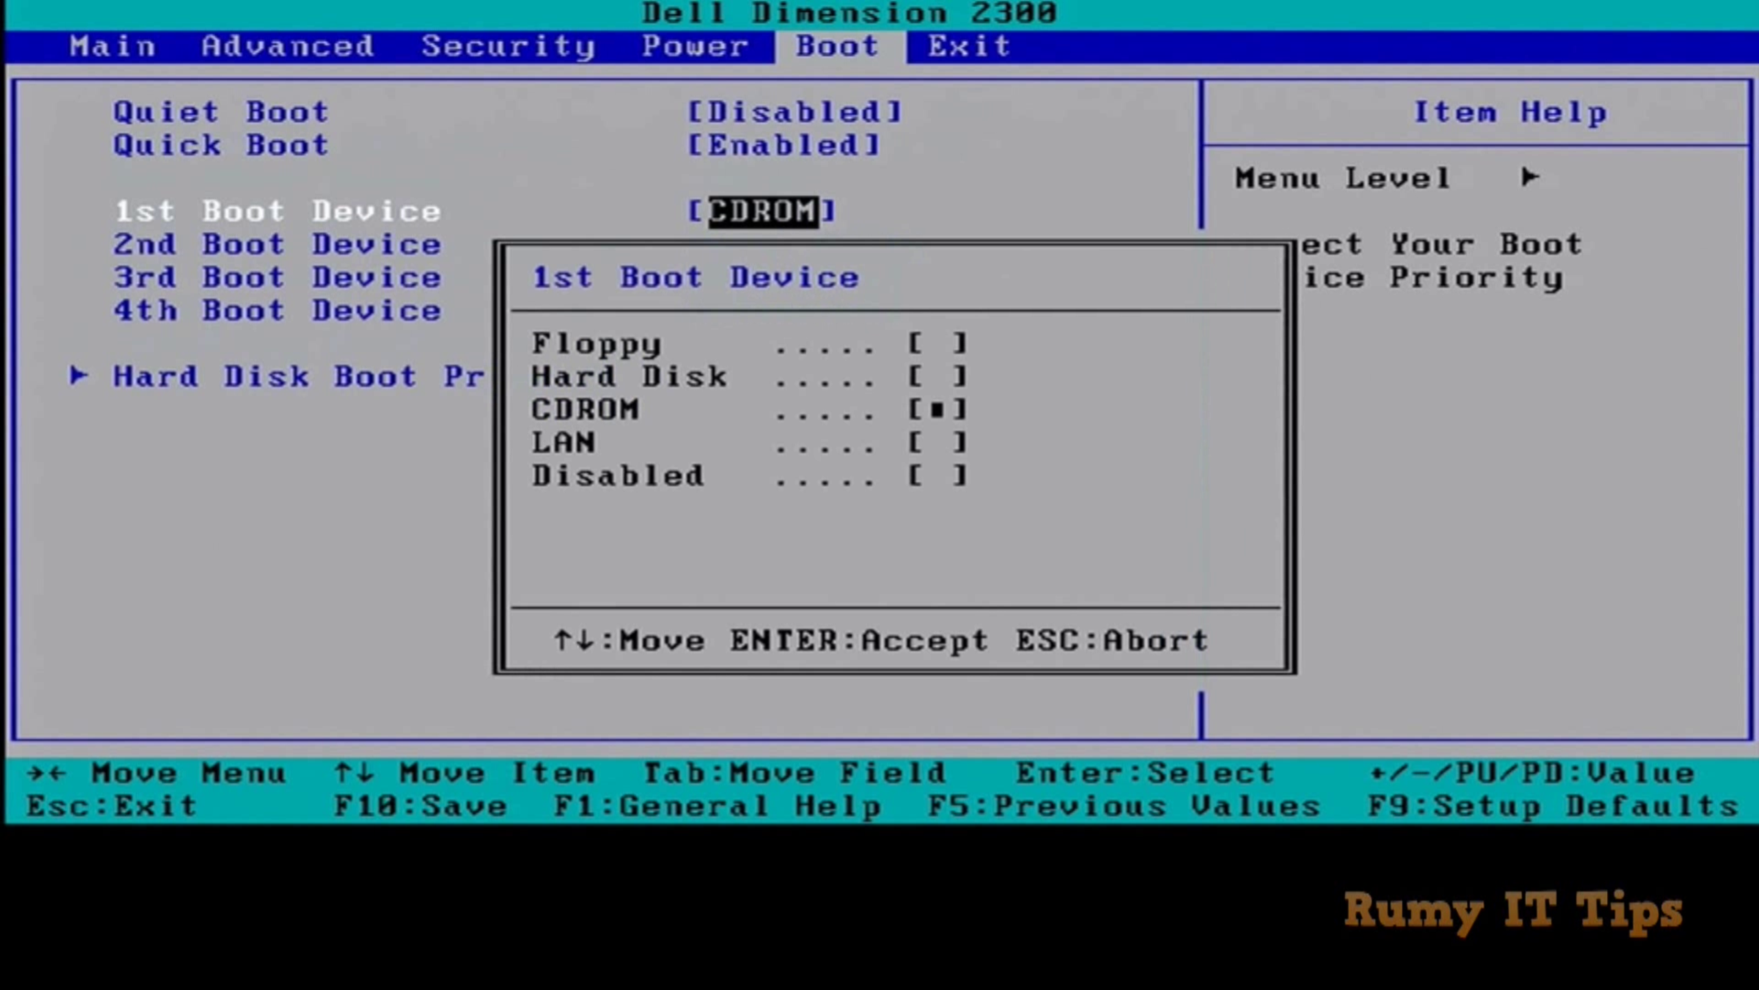
key("Up")
key("Up")
key("Down")
key("Down")
key("Return")
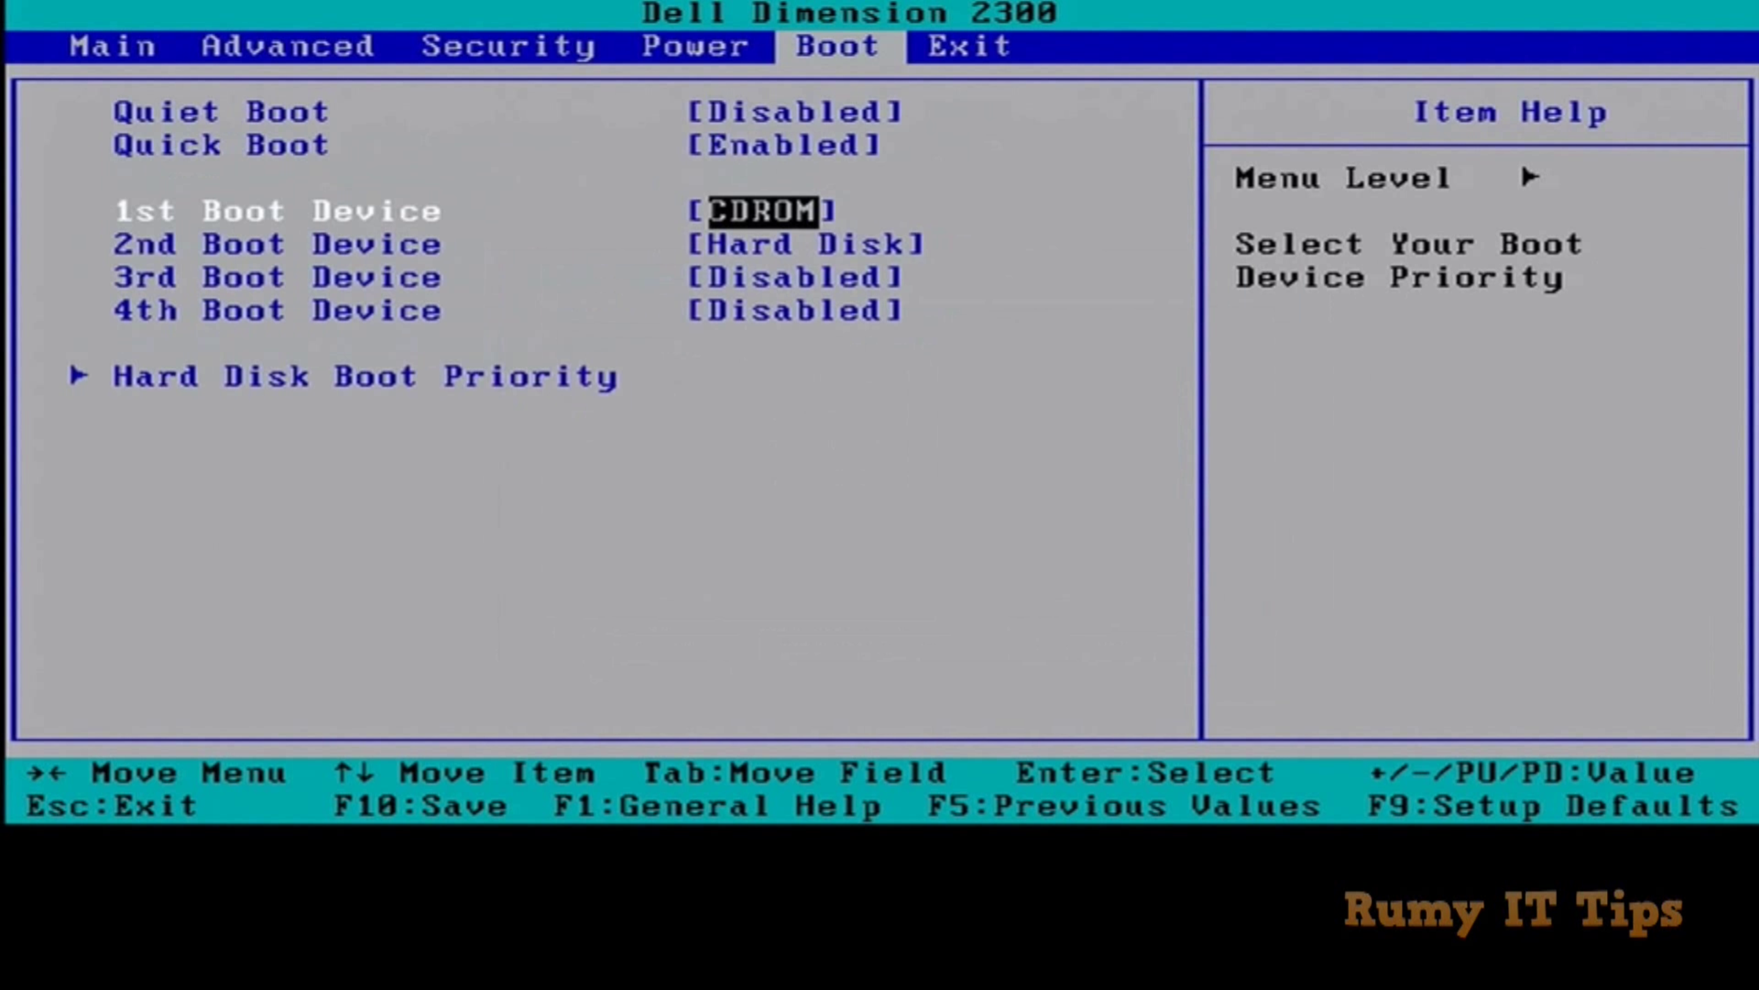
Exit the BIOS setup with the changes saved to CMOS
key("Right")
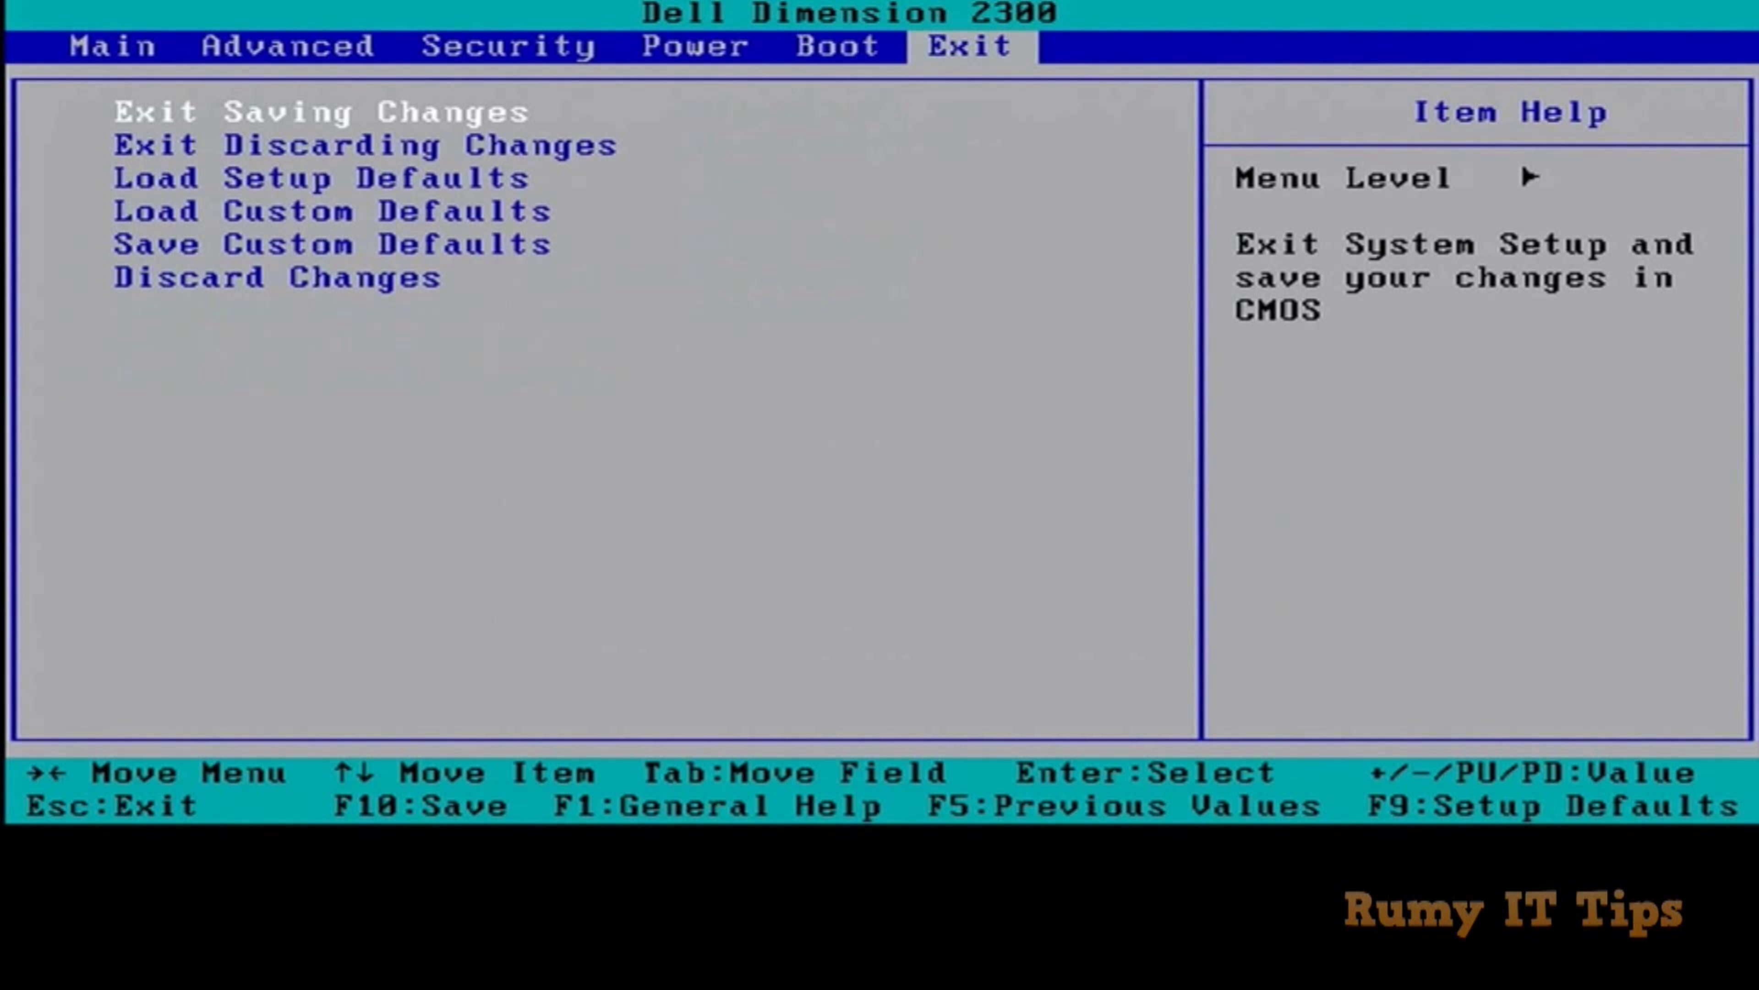
key("Return")
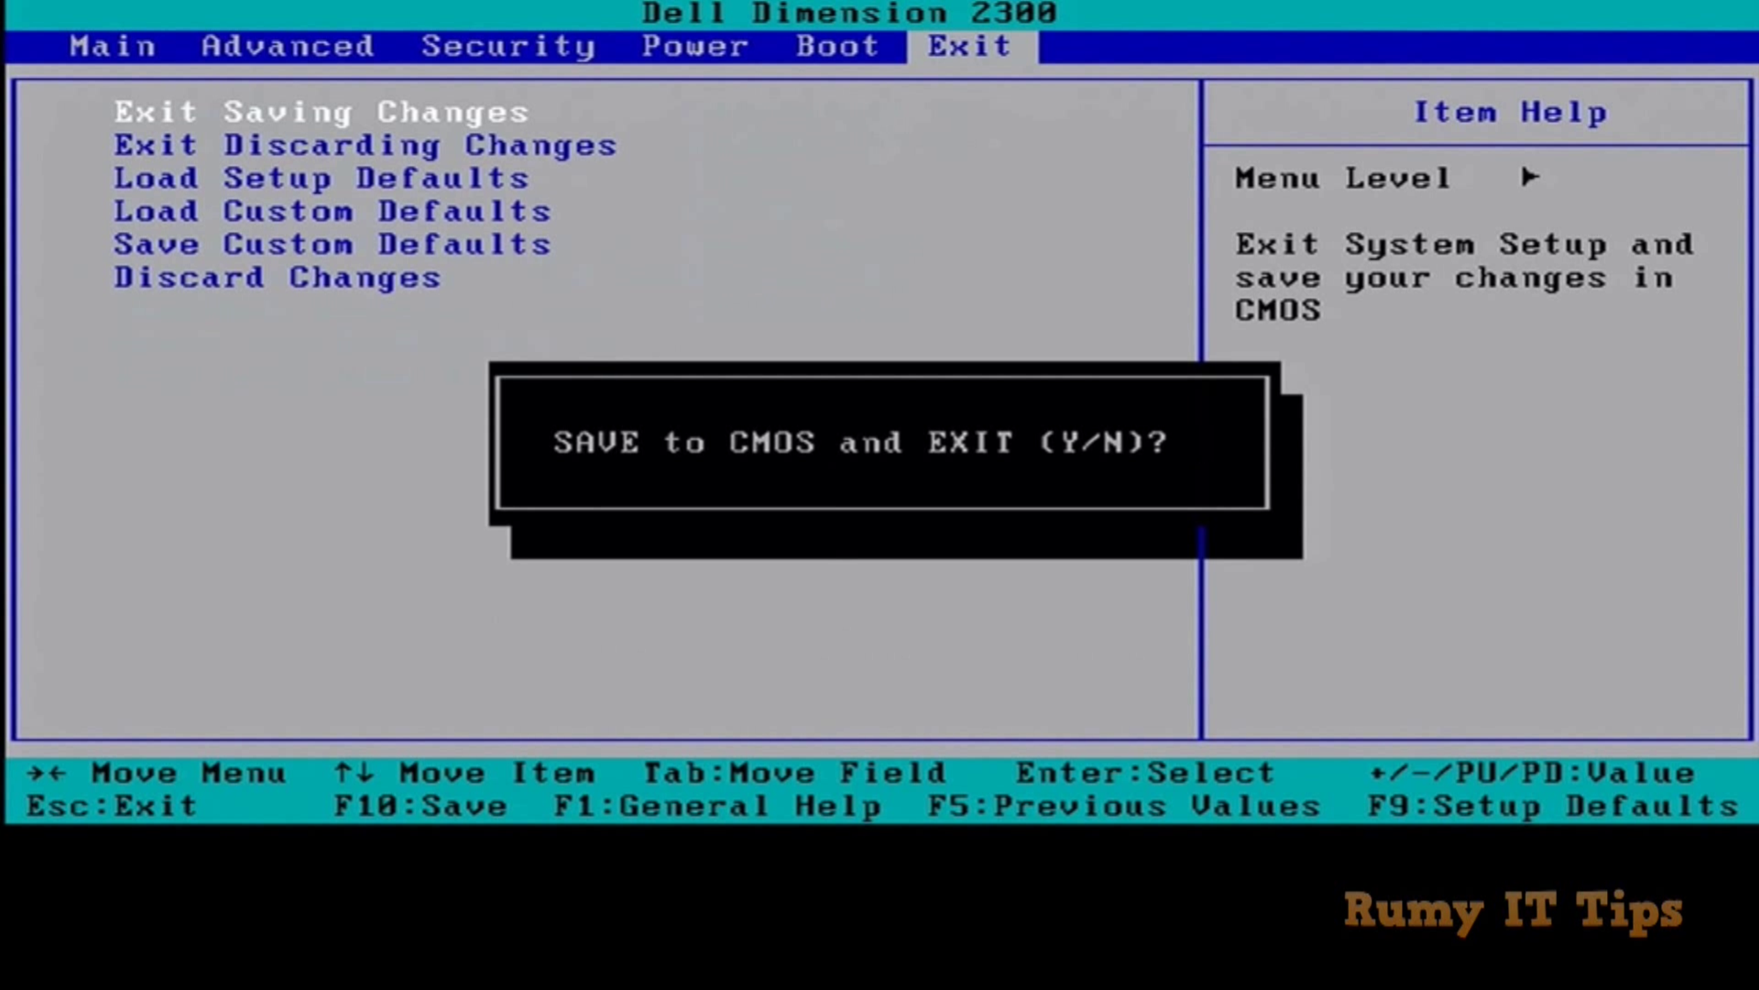
type("y")
key("Return")
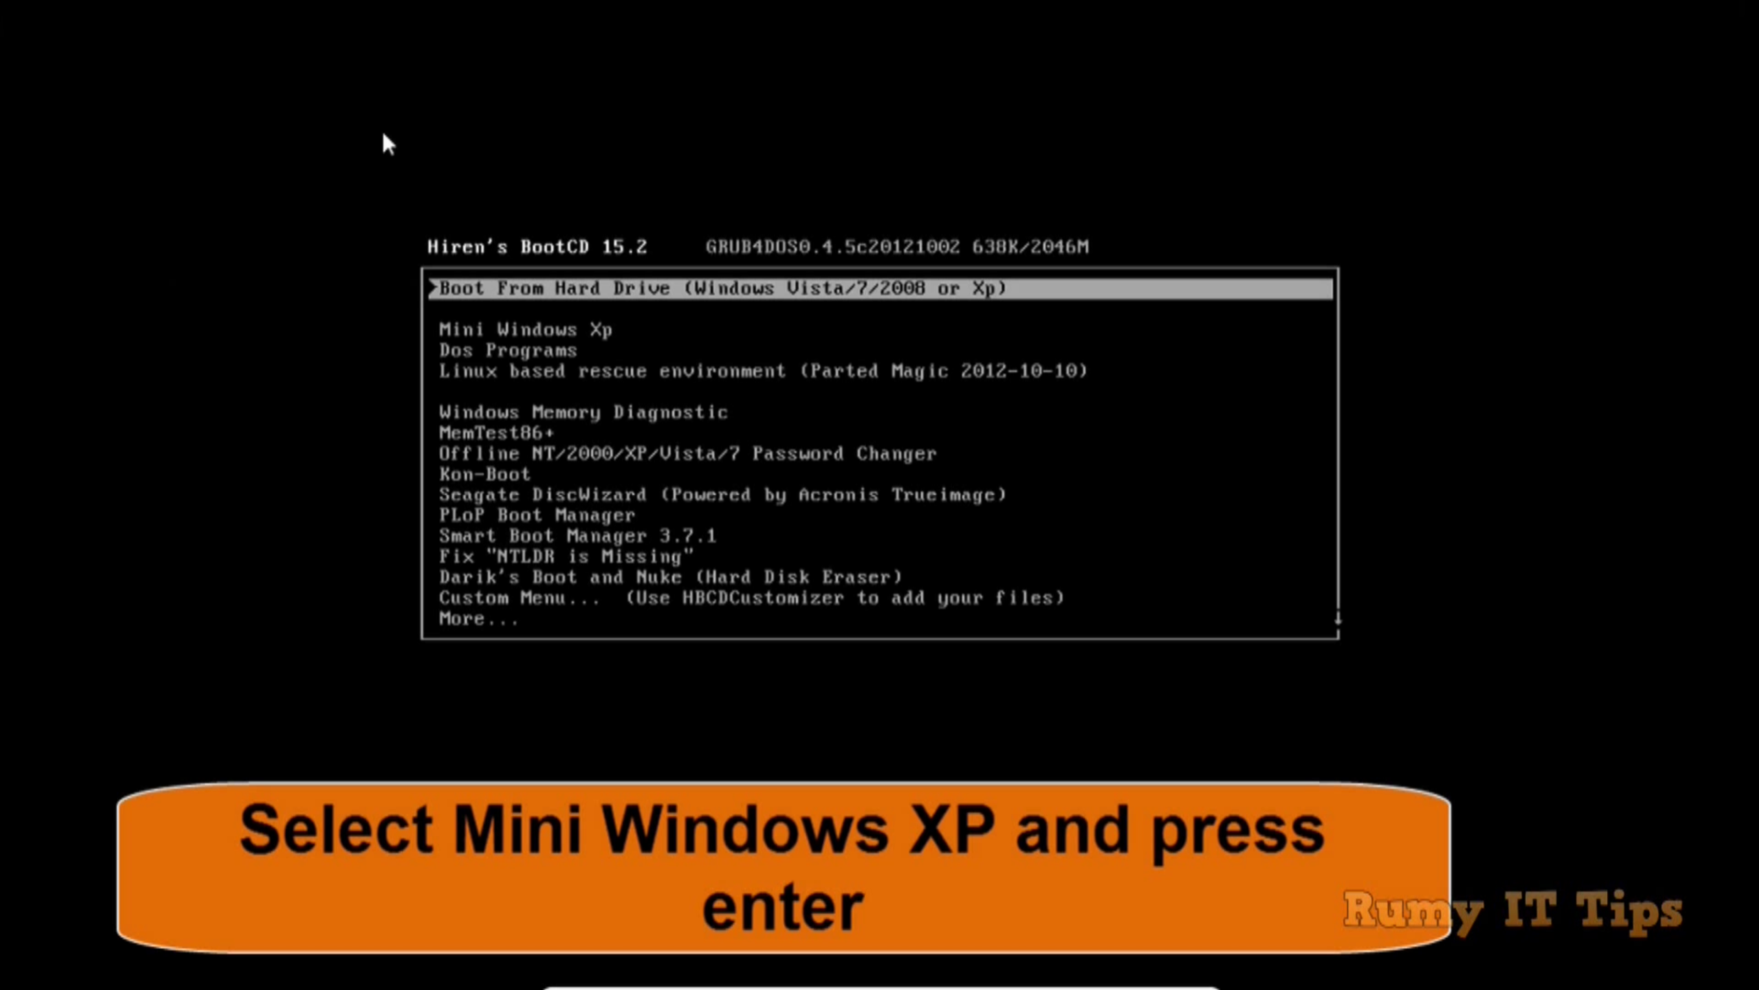
Look through the Hiren's BootCD 15.2 boot menu entries from Mini Windows Xp down to Smart Boot Manager 3.7.1
key("Down")
key("Down")
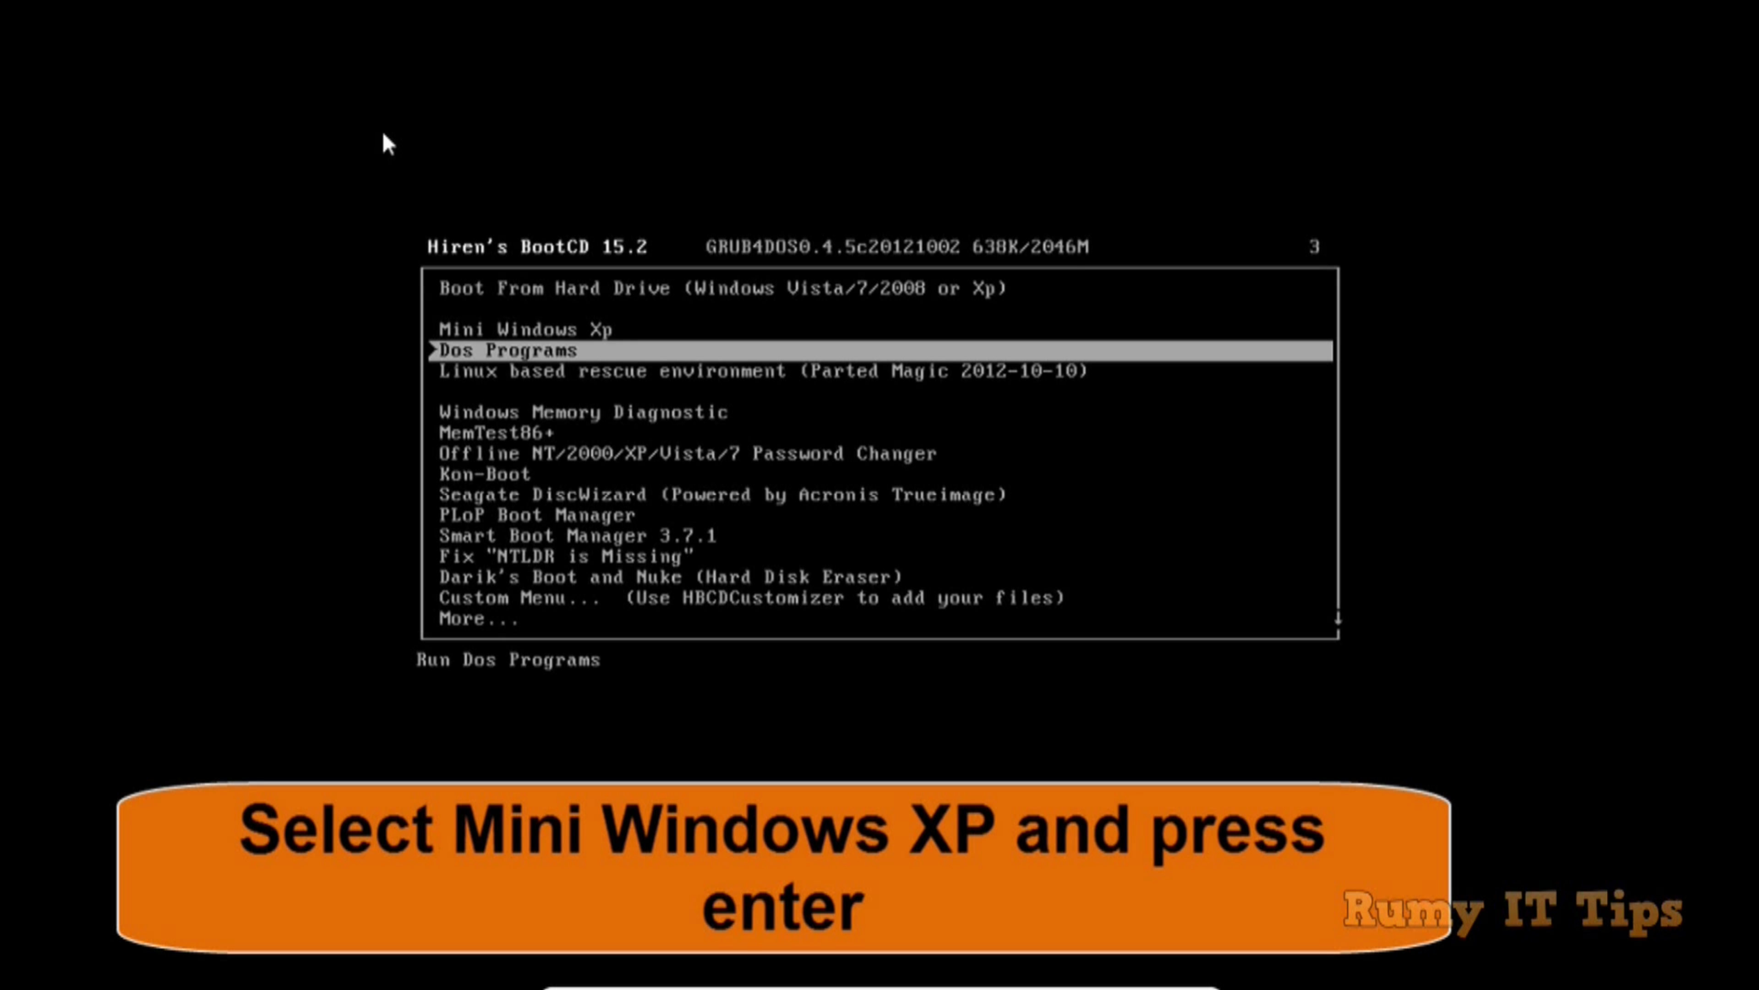
key("Down")
key("Down")
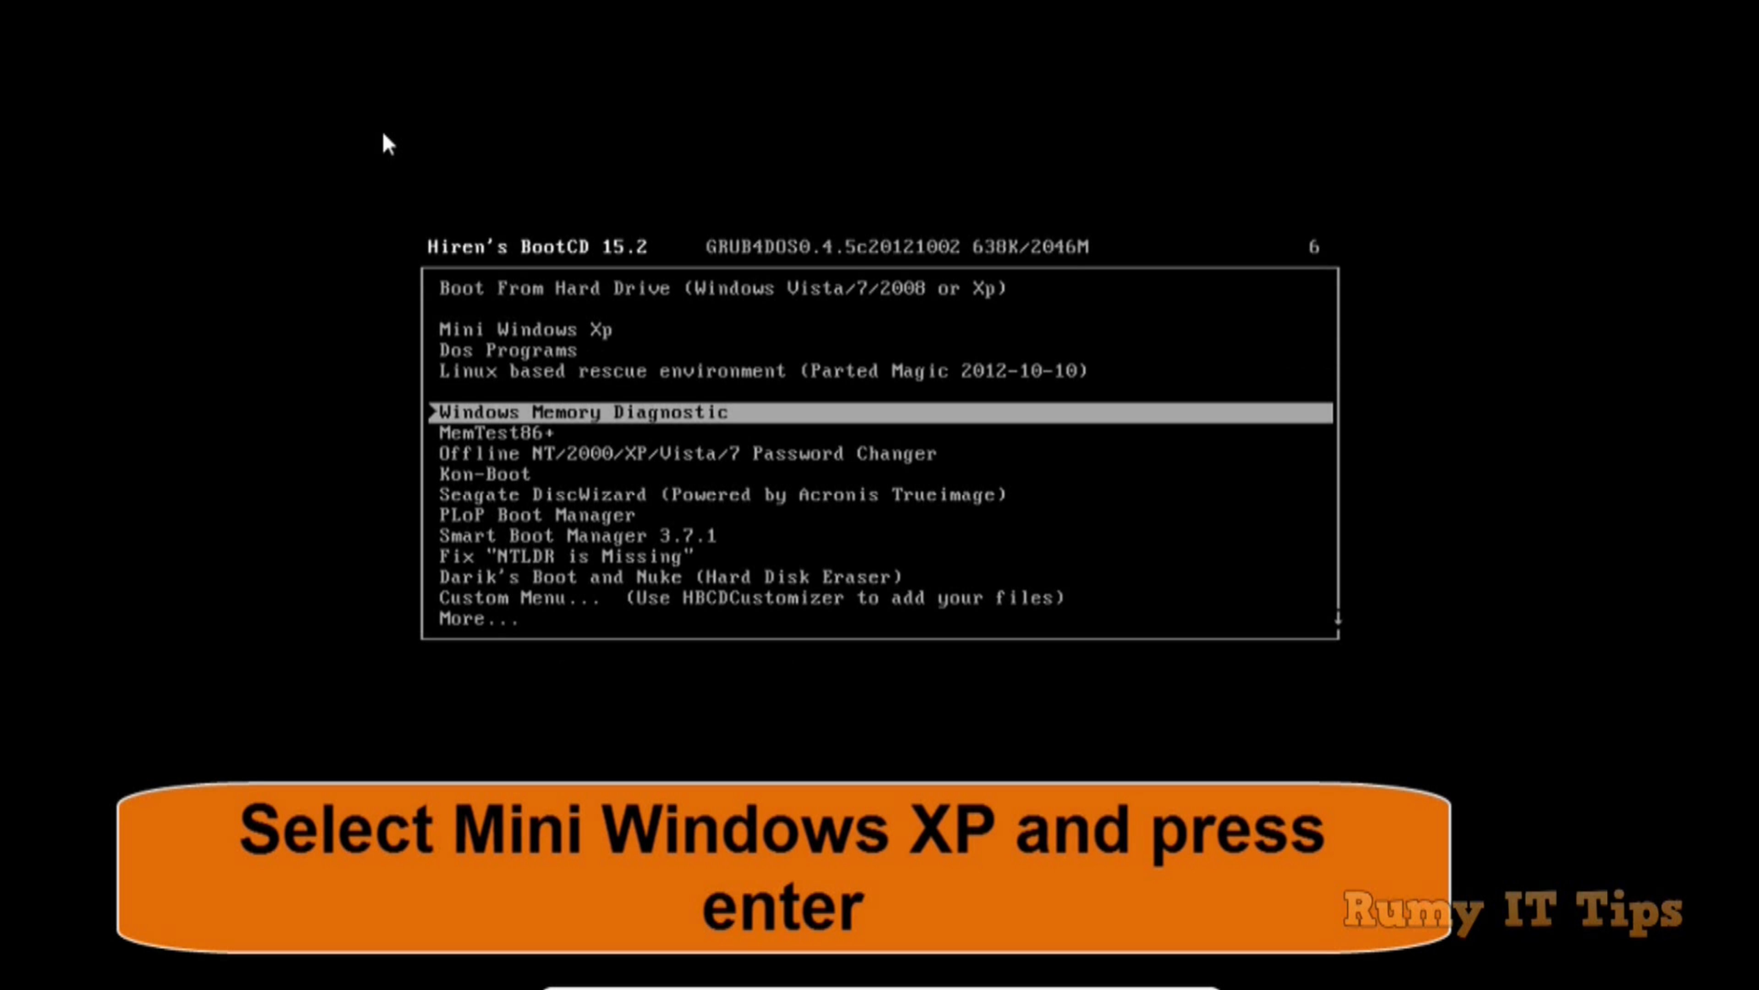
key("Down")
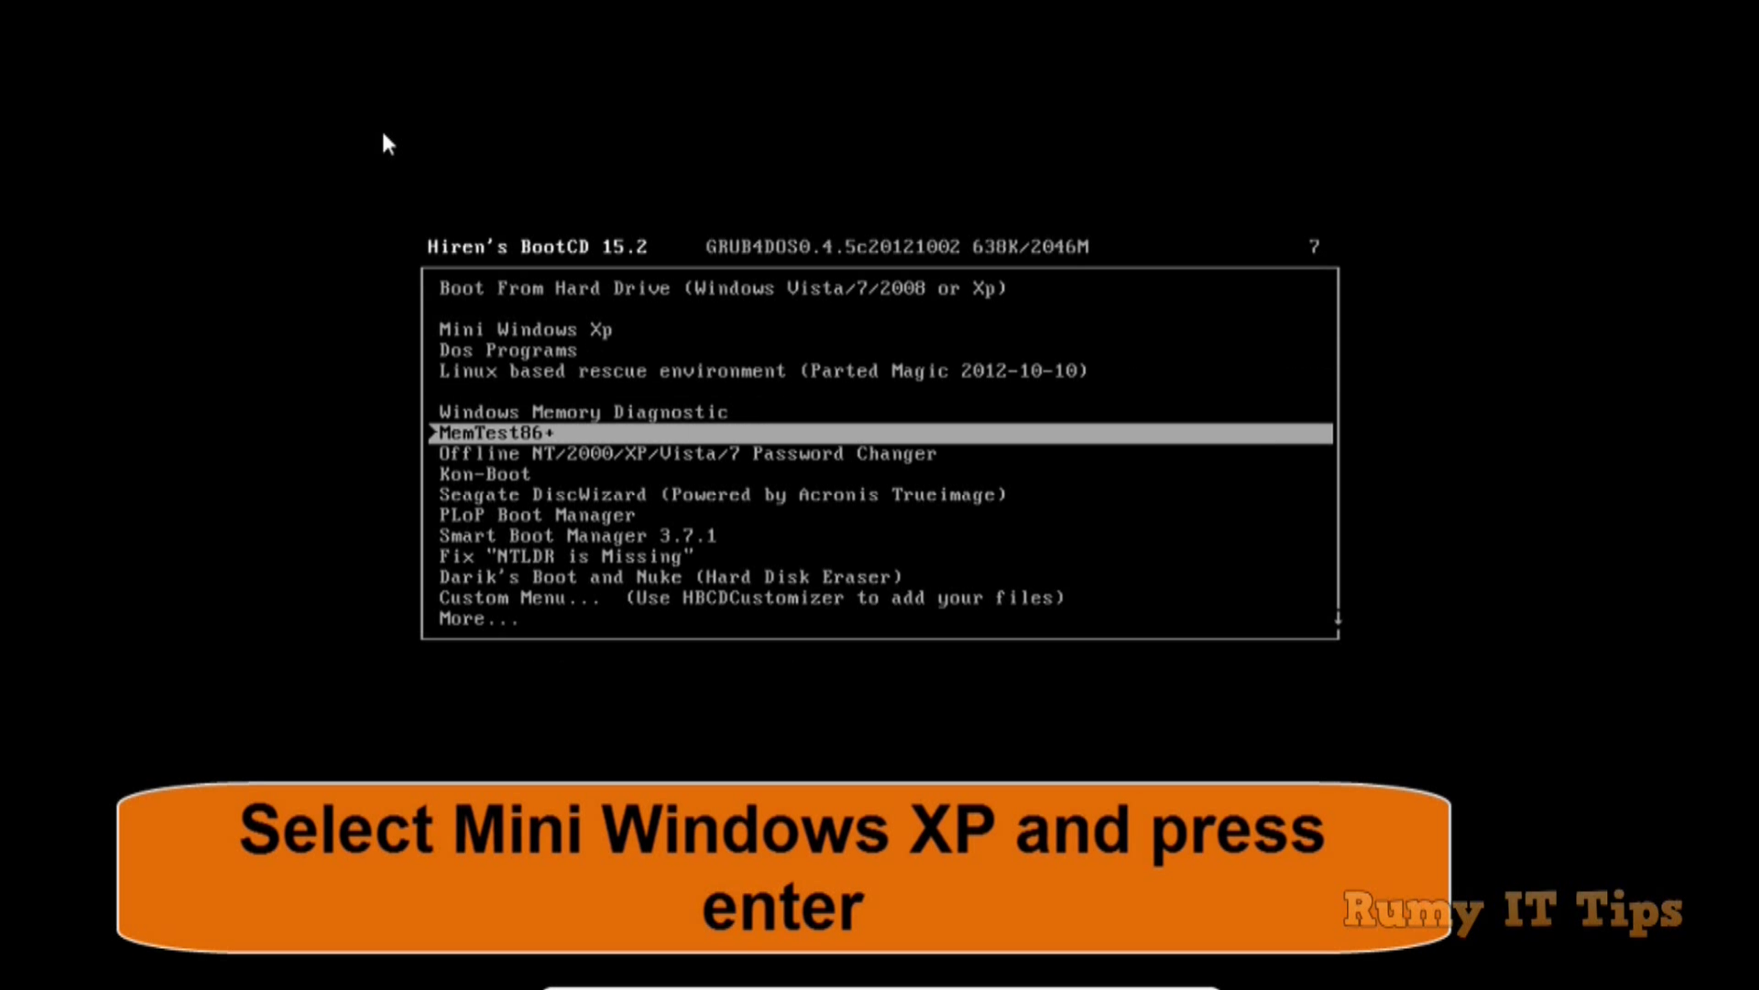
key("Down")
key("Down")
key("Down")
key("Down")
key("Down")
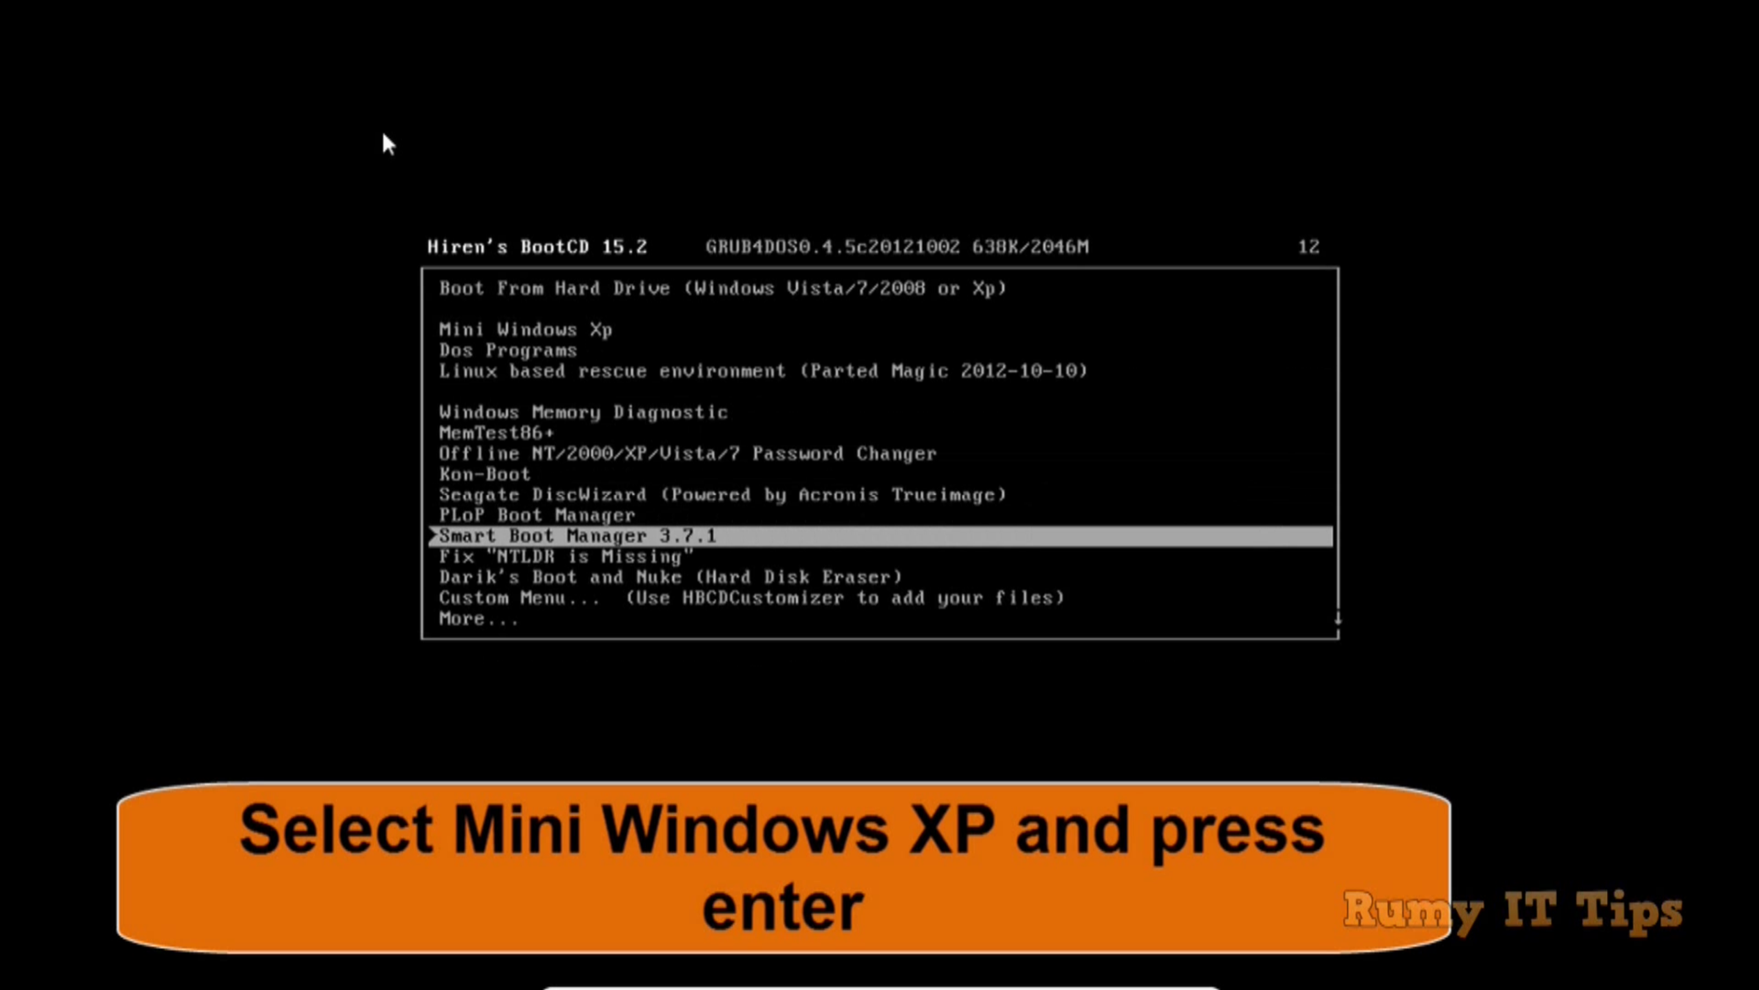